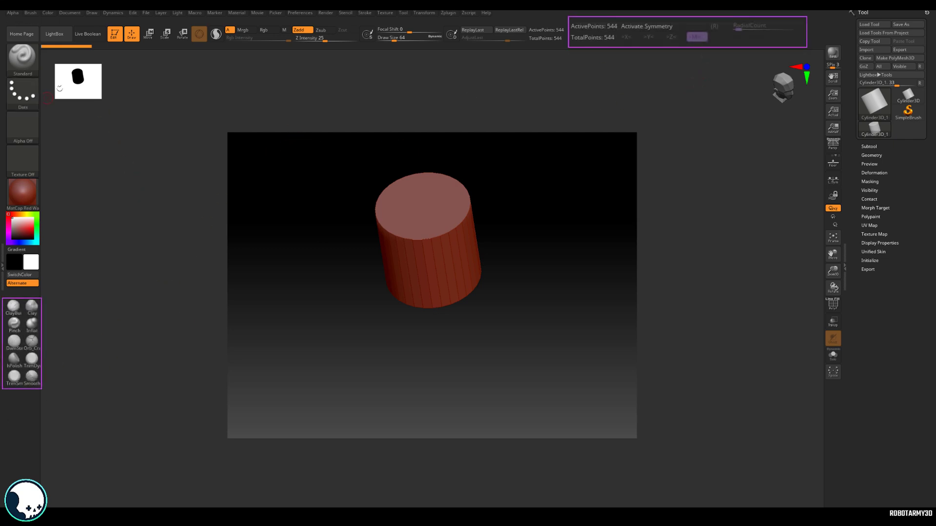
- Open C:\Program Files\Pixologic\ZBrush 2022\ZStartup beside the resource ZStartup window
click(22, 56)
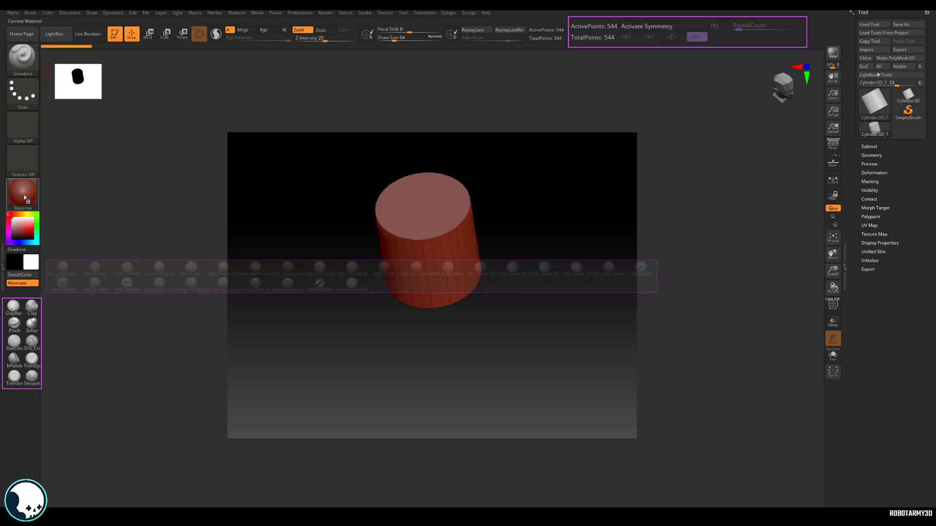
click(22, 58)
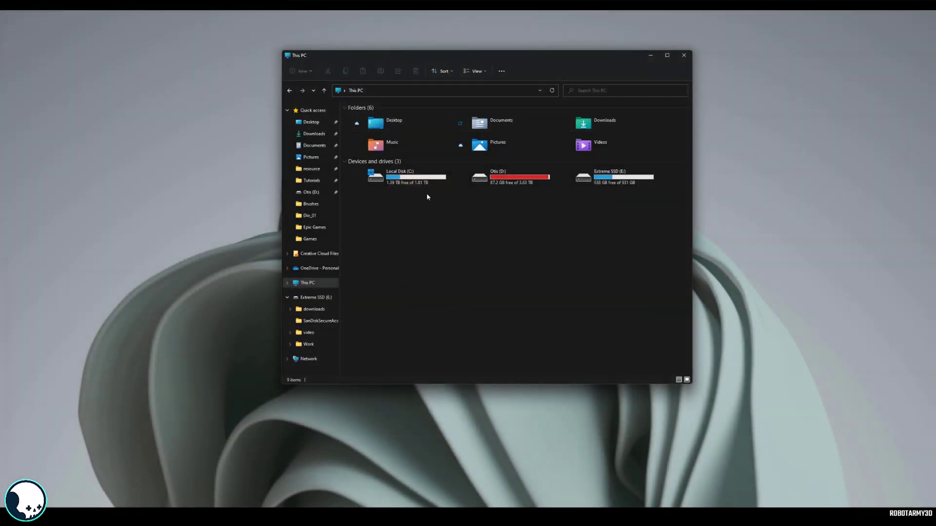
double_click(418, 181)
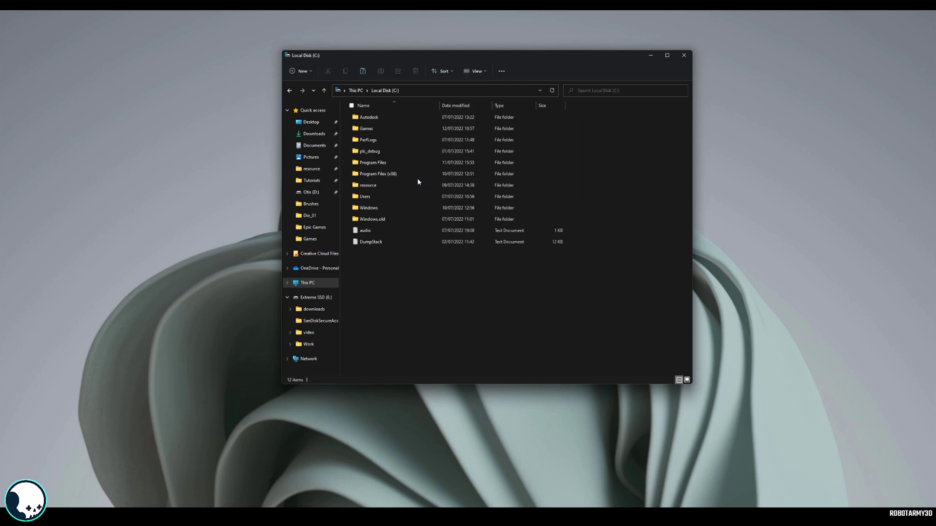
double_click(390, 165)
double_click(371, 355)
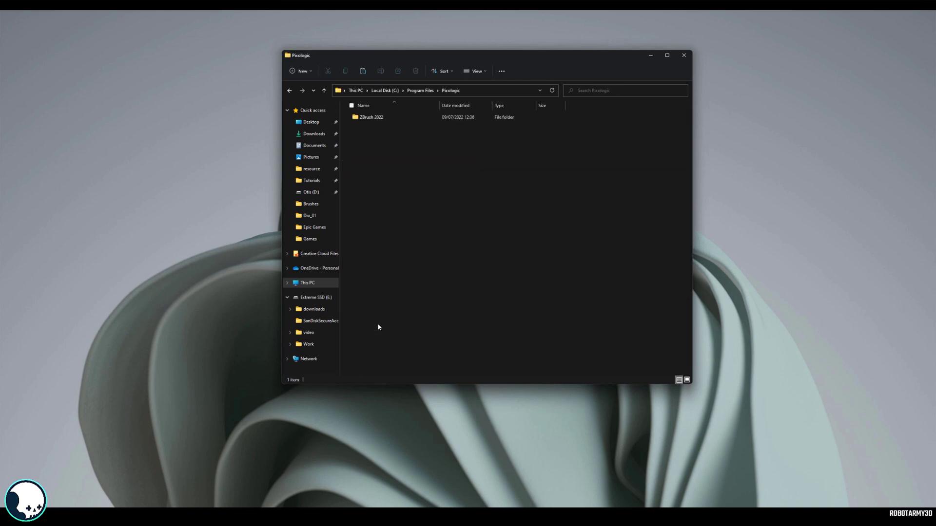
double_click(391, 120)
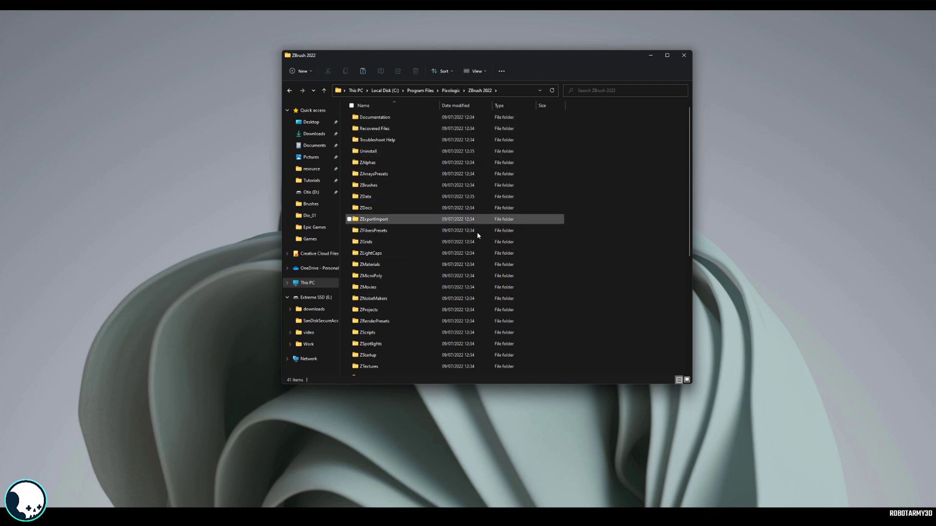
double_click(383, 355)
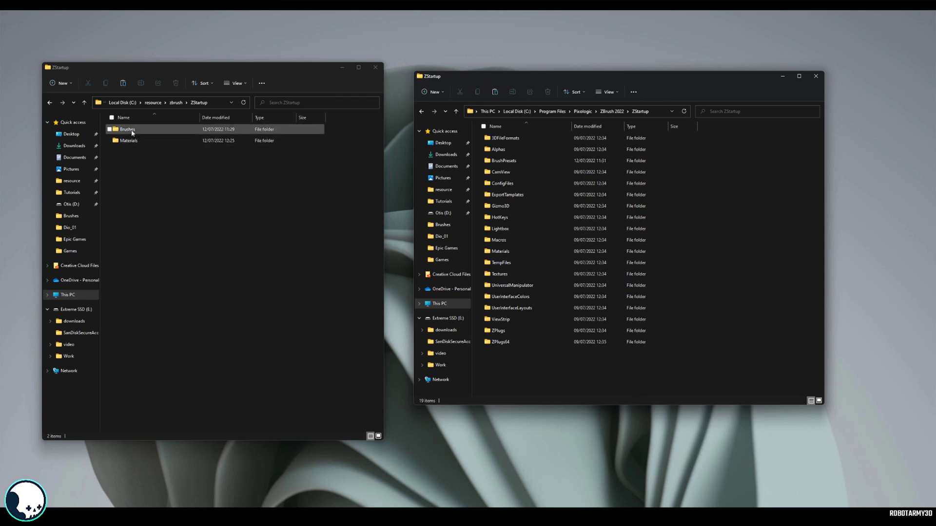
- Open the resource Brushes folder on the left and ZBrush's BrushPresets folder on the right
double_click(132, 131)
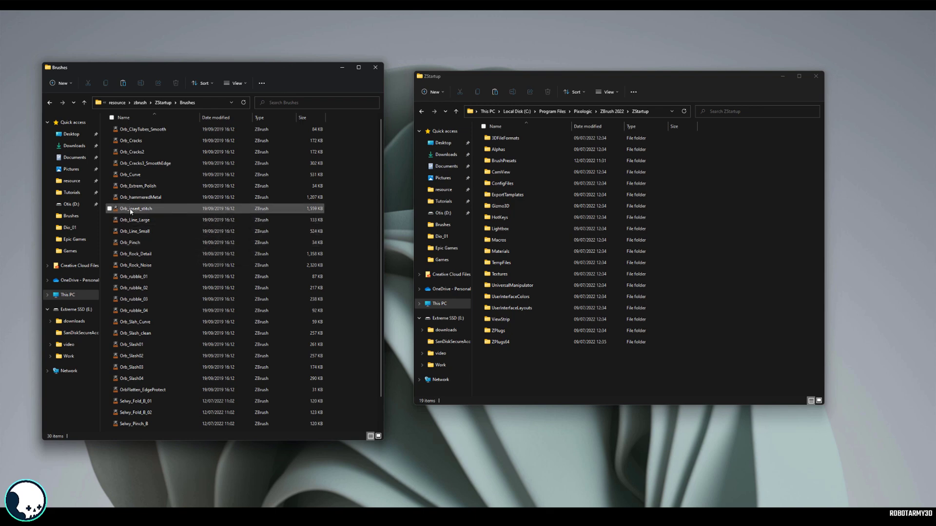
click(134, 322)
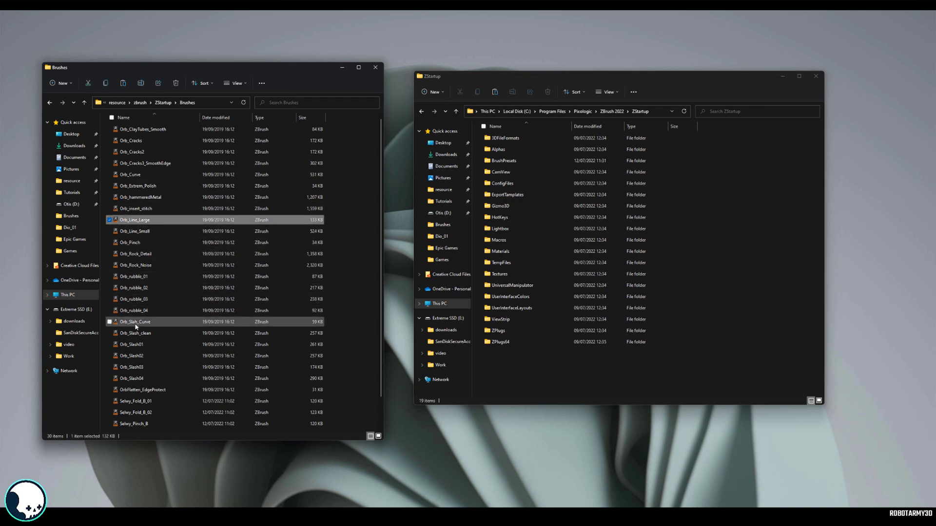
key(ctrl+space)
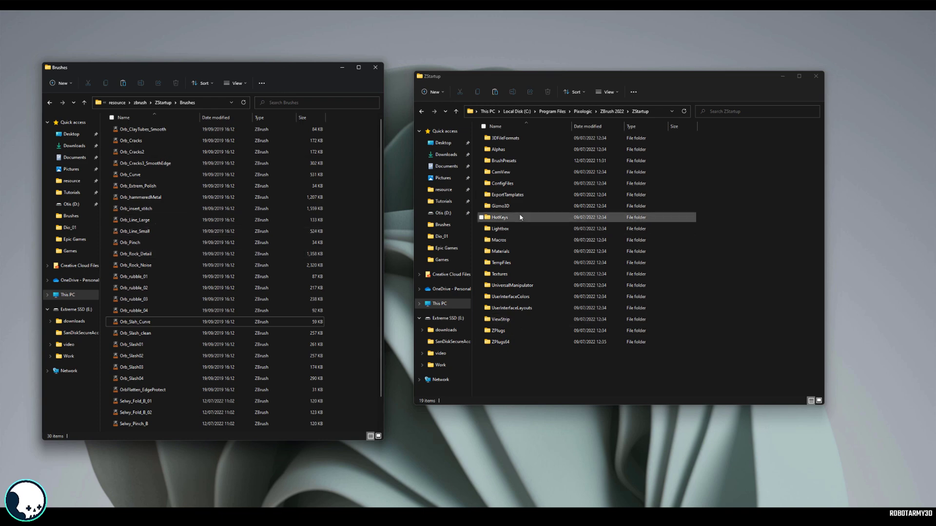
double_click(507, 162)
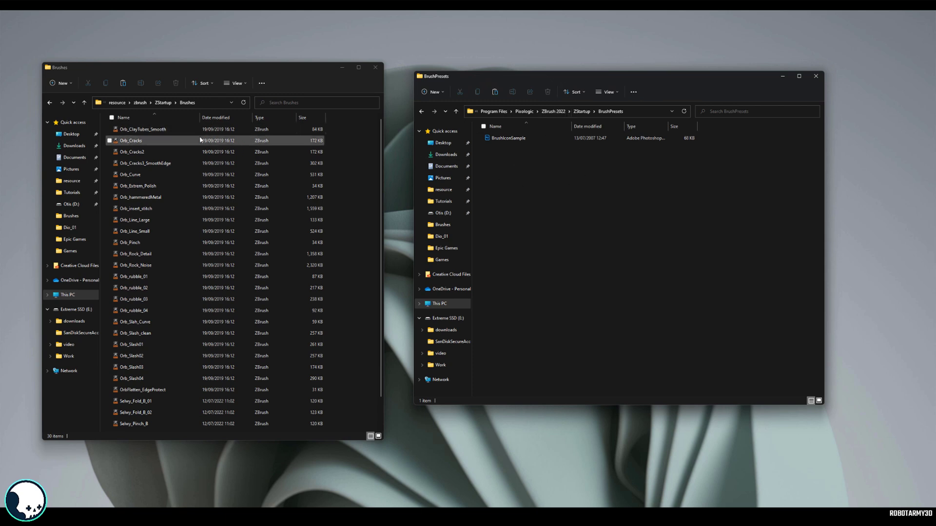
- Shift-select all 30 brush files and drag them into BrushPresets
click(175, 130)
scroll(177, 142, down, 3)
shift+click(187, 427)
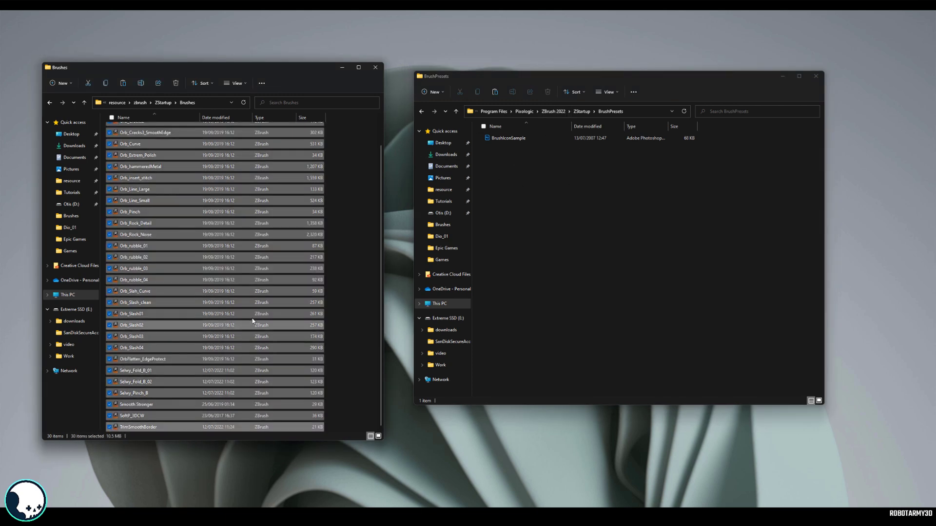
mouse_move(141, 248)
mouse_down()
mouse_move(565, 254)
mouse_move(556, 254)
mouse_up()
click(745, 232)
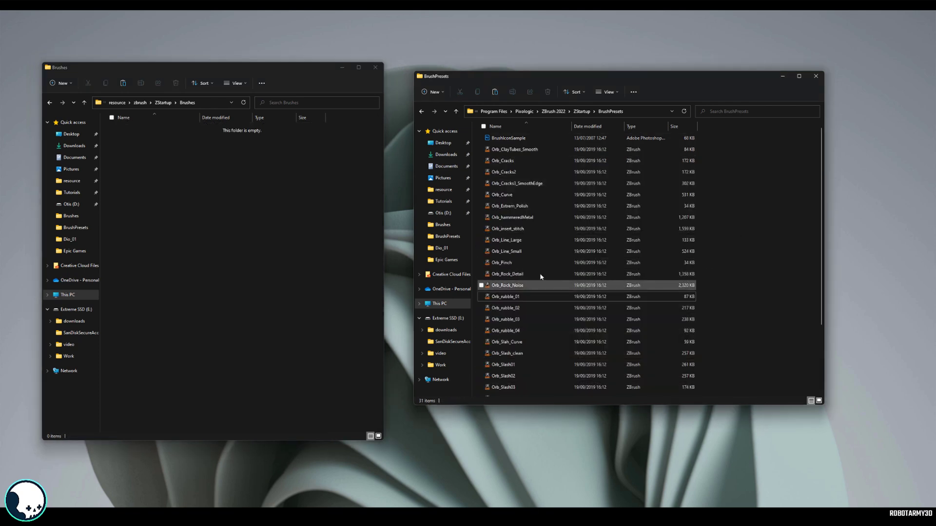
- Open ZBrush's Materials folder on the right and the resource Materials folder on the left
click(582, 112)
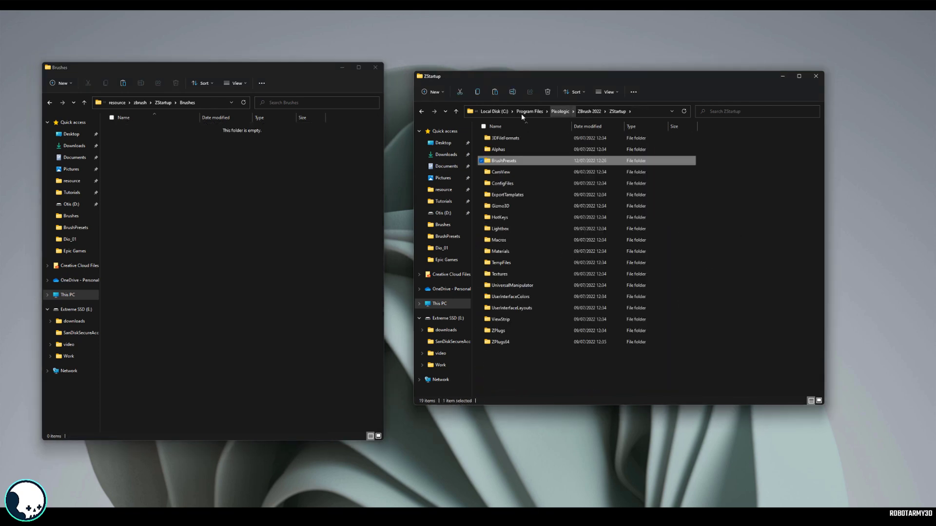
double_click(504, 251)
click(164, 102)
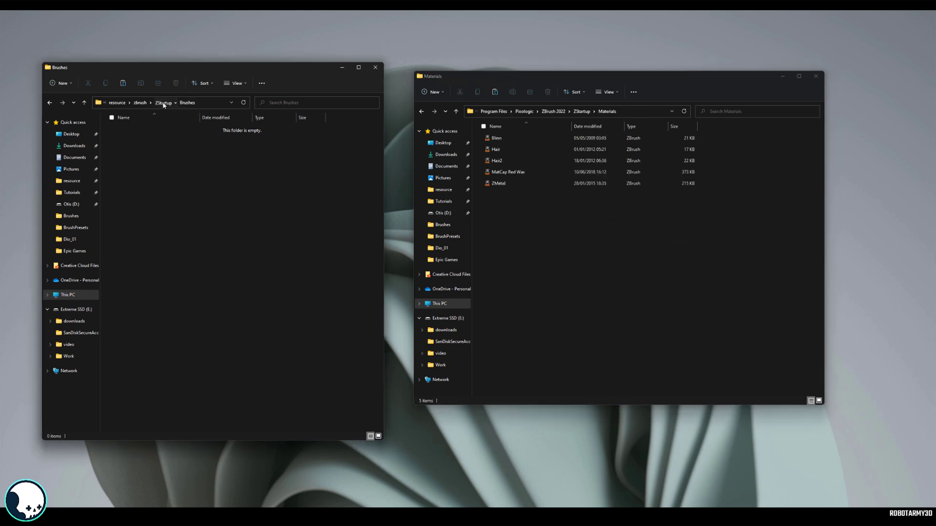
double_click(143, 141)
- Select all 8 material files and drag them into ZBrush's Materials folder
click(136, 129)
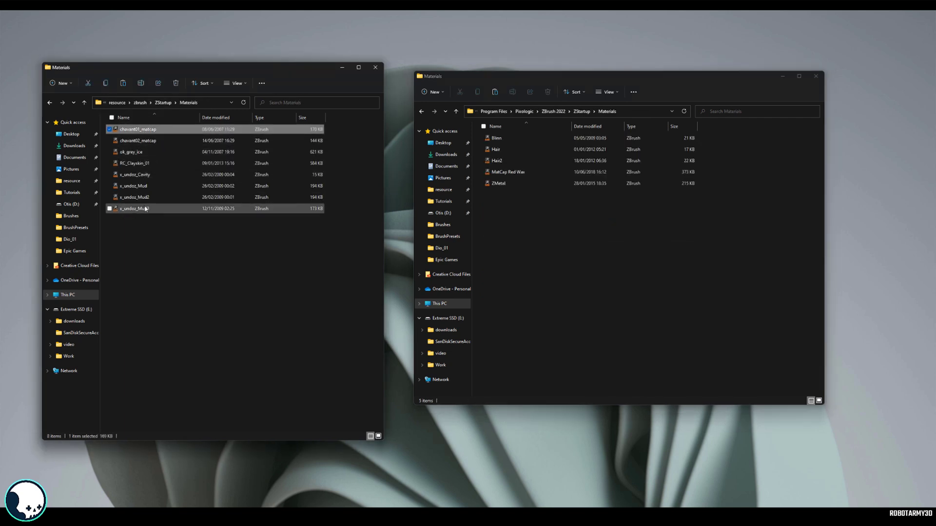
shift+click(137, 209)
drag(137, 213, 564, 277)
key(alt+Up)
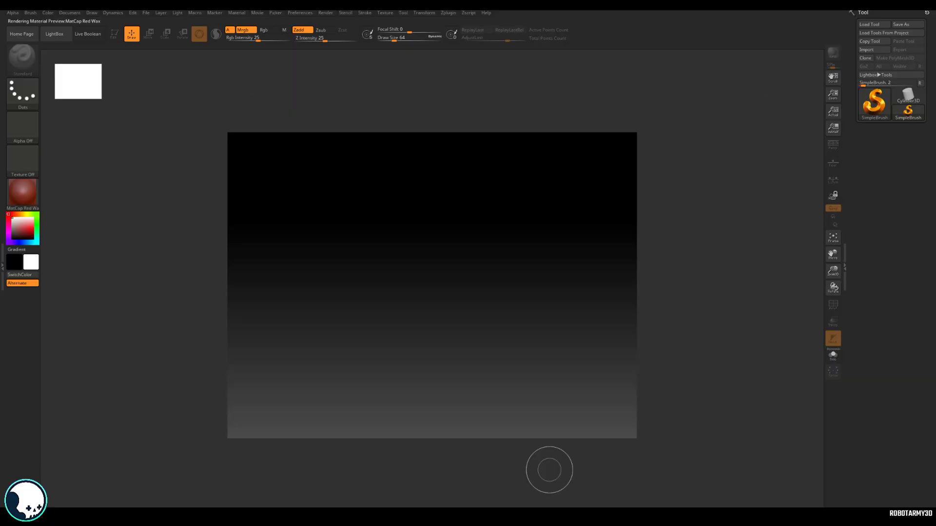
- Draw an editable Cylinder3D, then check the Orb brushes and x_undoz Mud materials
drag(428, 298, 451, 363)
click(115, 34)
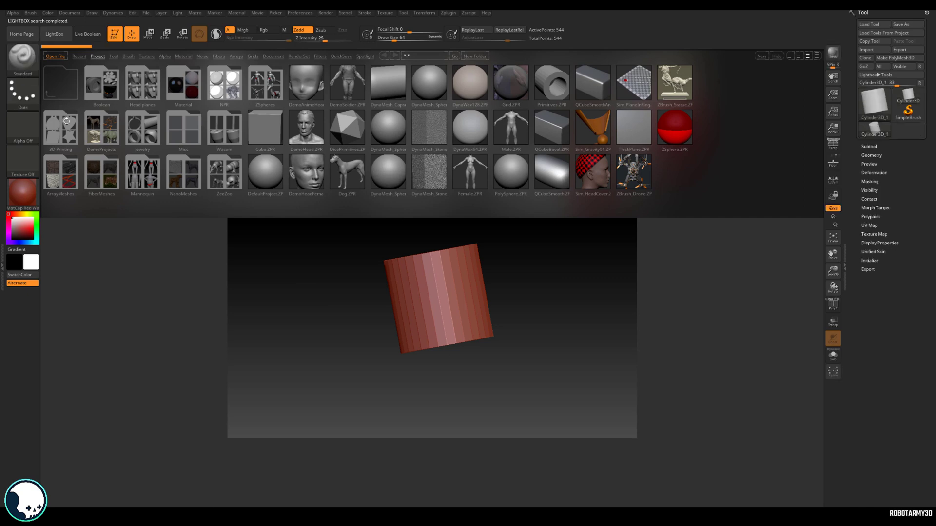
click(28, 67)
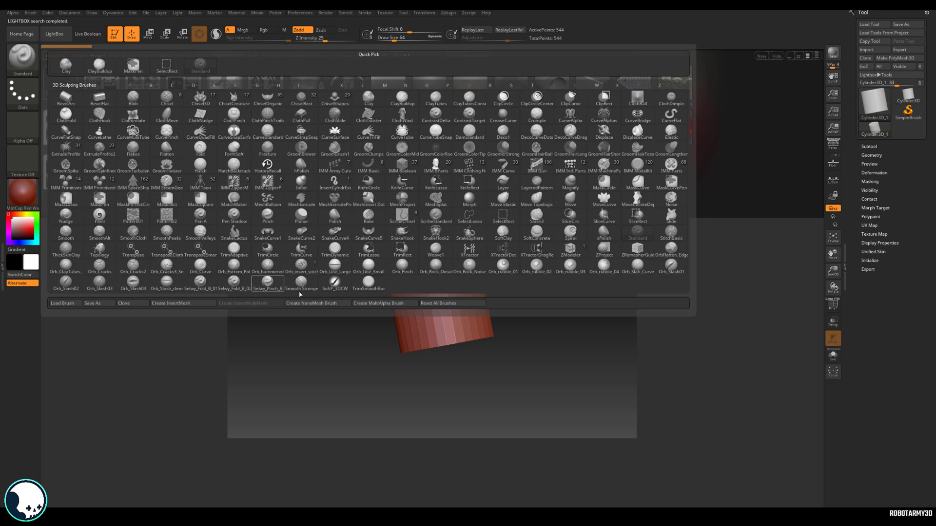
click(19, 197)
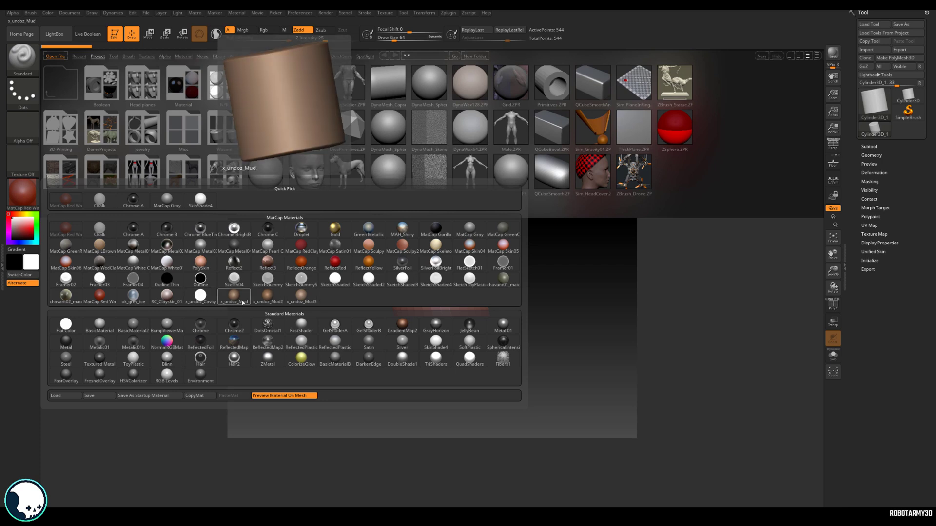
key(comma)
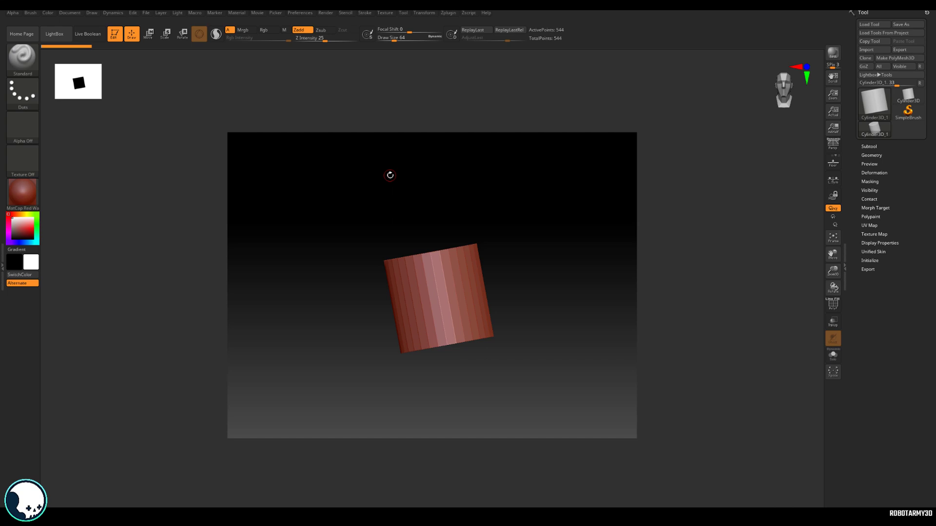
key(space)
- Turn on Enable Customize under Preferences > Config
click(309, 15)
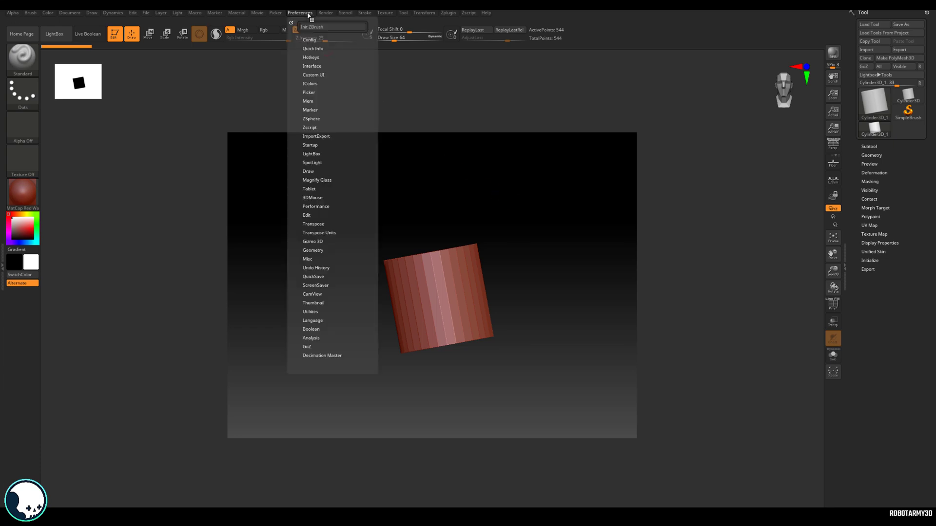
click(310, 40)
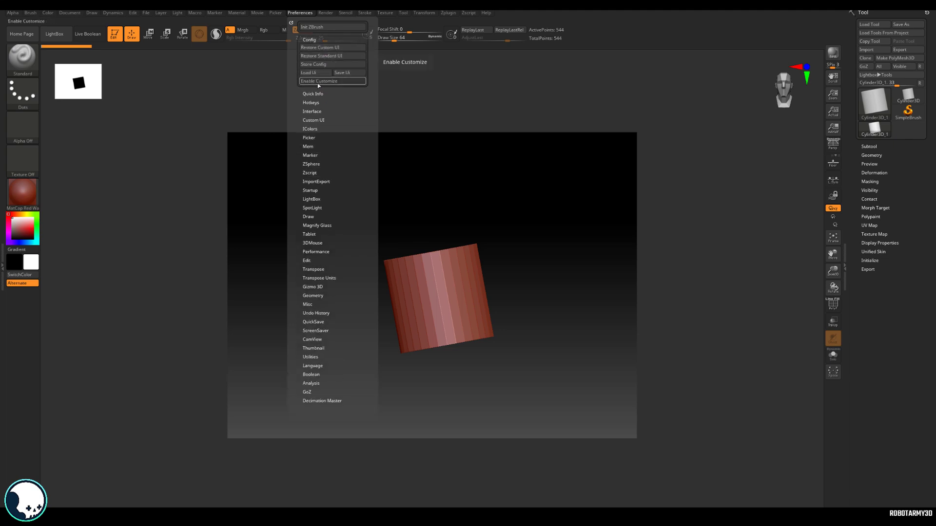
click(318, 81)
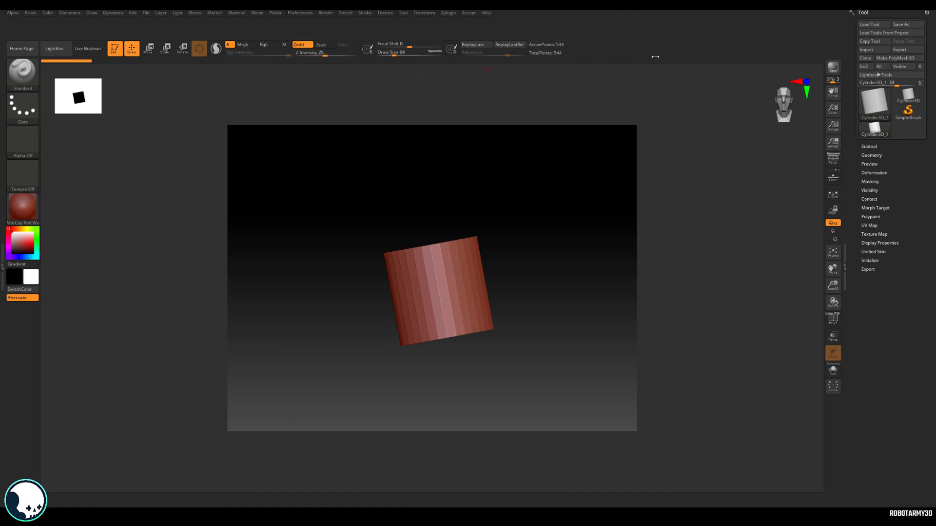
- Ctrl+Alt-drag Activate Symmetry from Transform onto the top shelf and switch it on
click(422, 15)
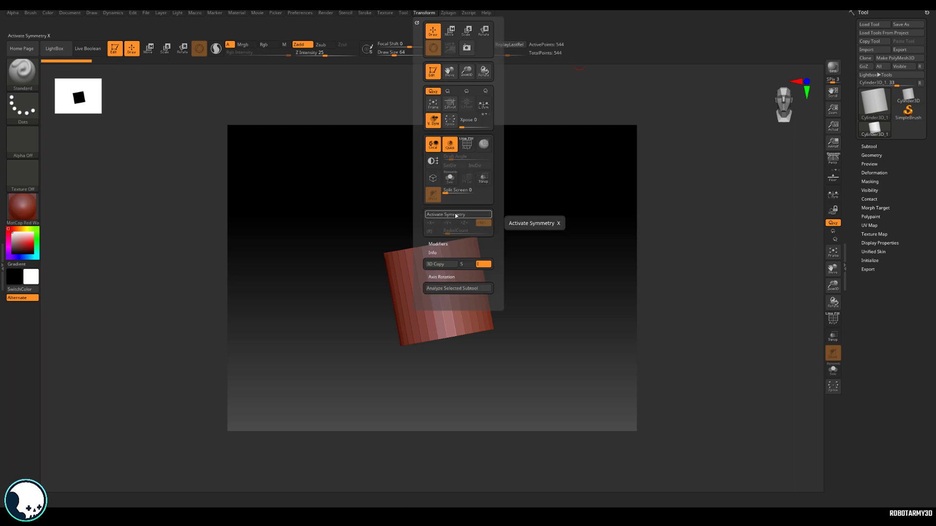
click(424, 15)
key(ctrl)
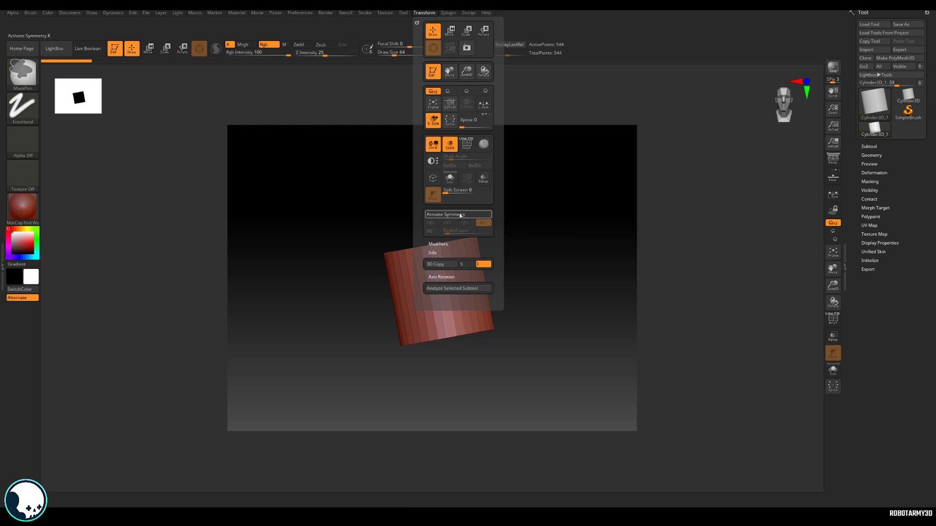
mouse_move(460, 215)
ctrl+alt+mouse_down()
mouse_move(528, 203)
mouse_move(602, 48)
ctrl+alt+mouse_up()
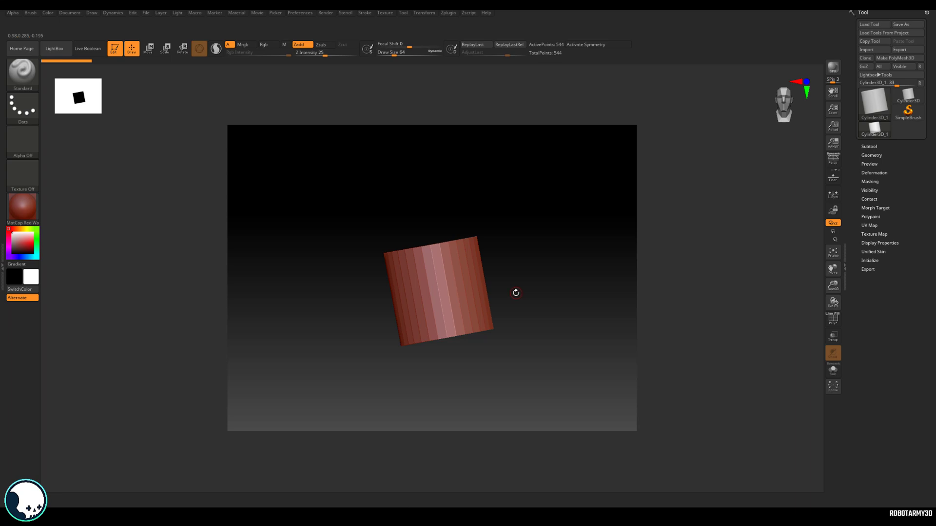
click(600, 45)
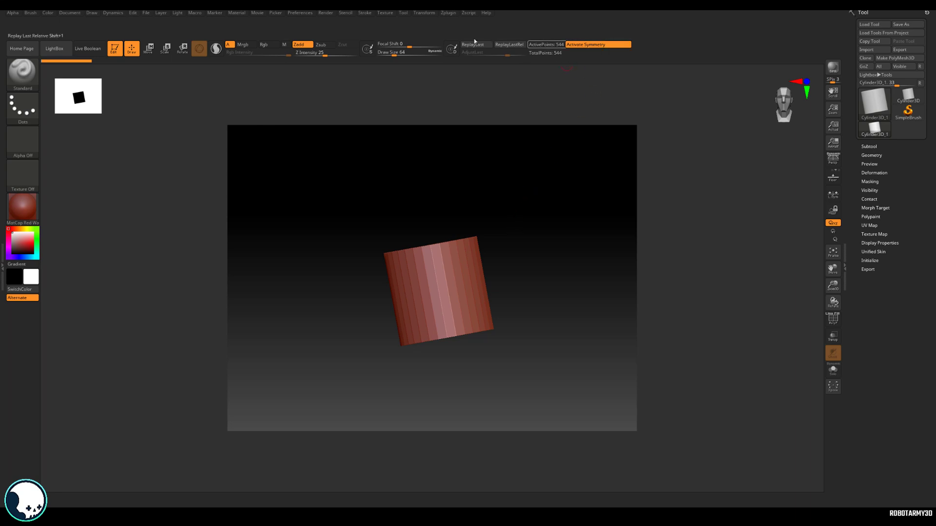
- Dock the Transform palette in the right tray and zoom out from the cylinder
click(429, 15)
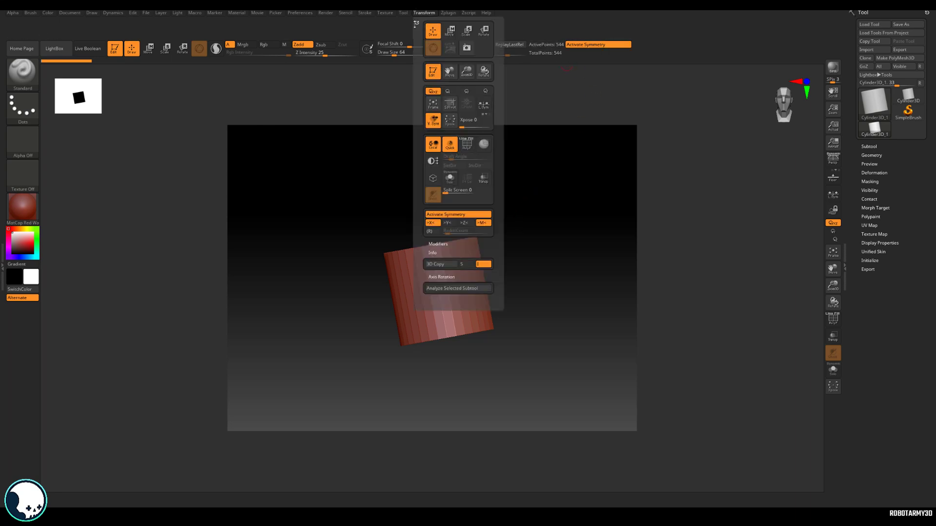
click(422, 16)
drag(417, 21, 861, 271)
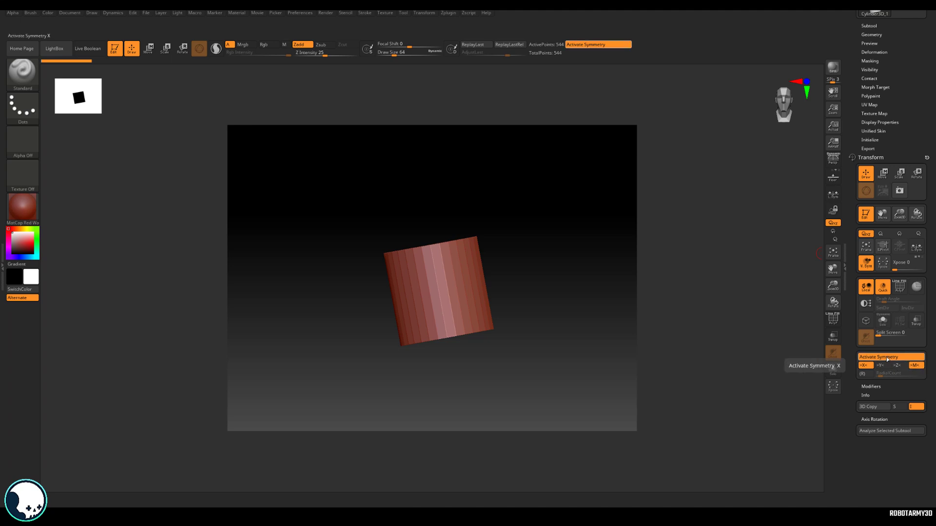
ctrl+right_drag(647, 164, 621, 137)
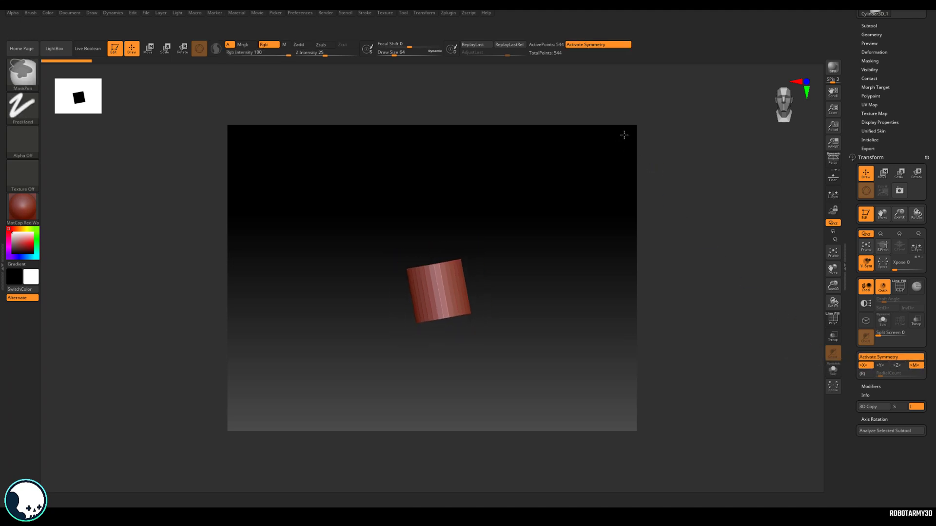
- Drag the X, Y, Z, M and radial symmetry toggles onto the top shelf
ctrl+alt+drag(863, 365, 570, 55)
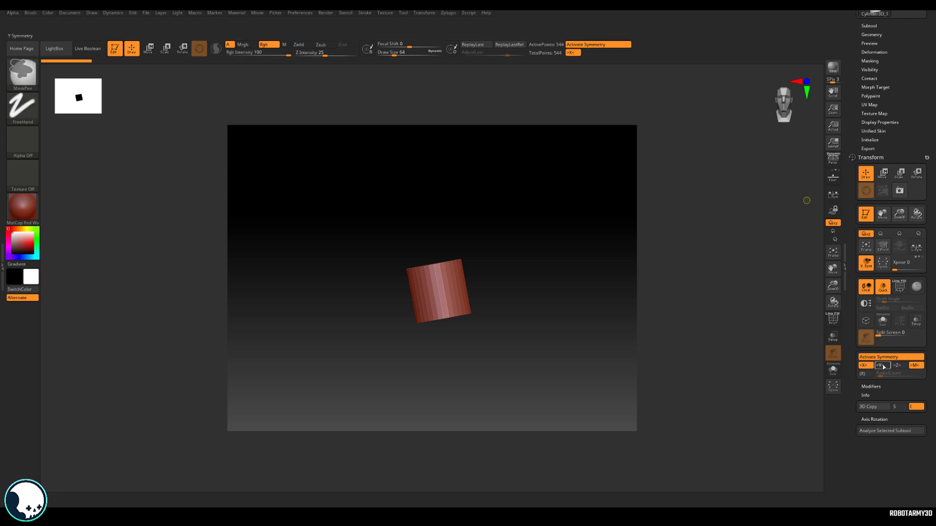
ctrl+alt+drag(880, 365, 604, 53)
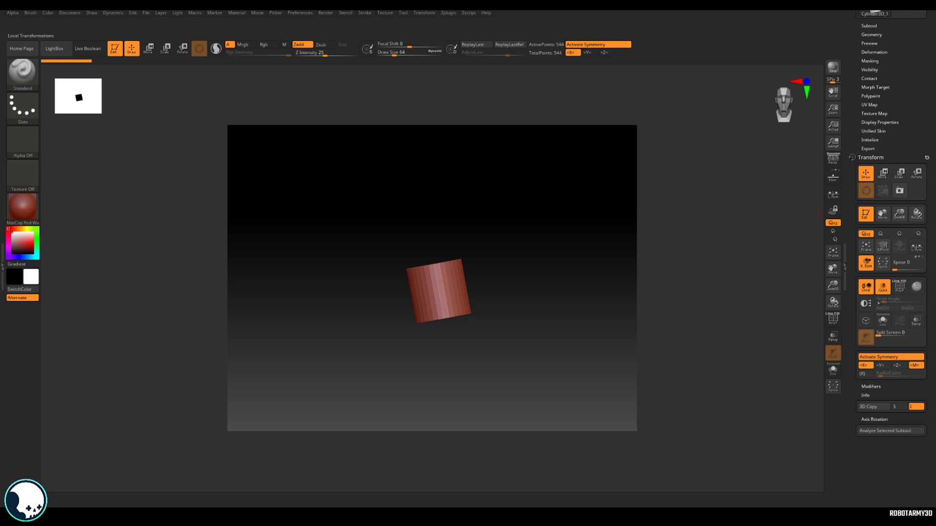
ctrl+alt+drag(914, 369, 623, 52)
mouse_move(862, 374)
ctrl+alt+mouse_down()
mouse_move(824, 366)
mouse_move(638, 47)
mouse_move(885, 372)
mouse_move(705, 149)
mouse_move(661, 50)
ctrl+alt+mouse_up()
click(442, 506)
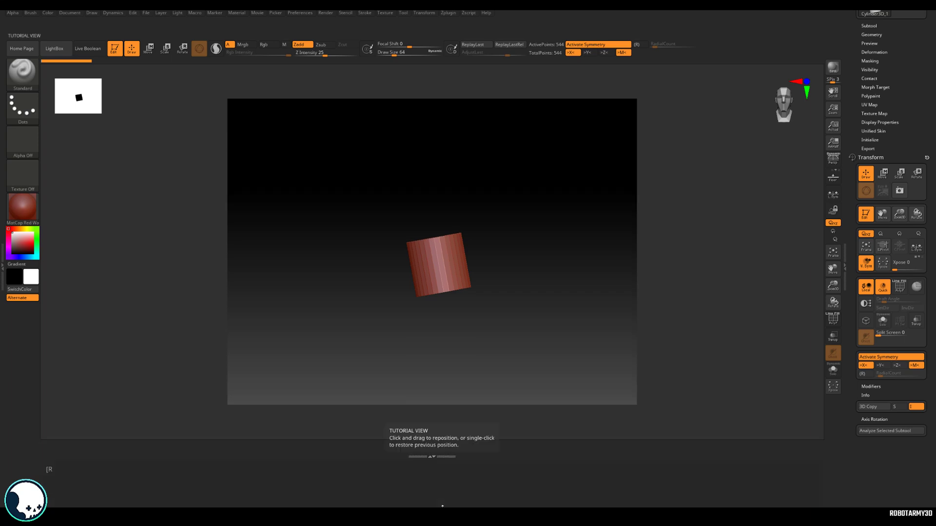
- Close Tutorial View, add ClayBuildup to the left shelf, then drag it back off
click(432, 456)
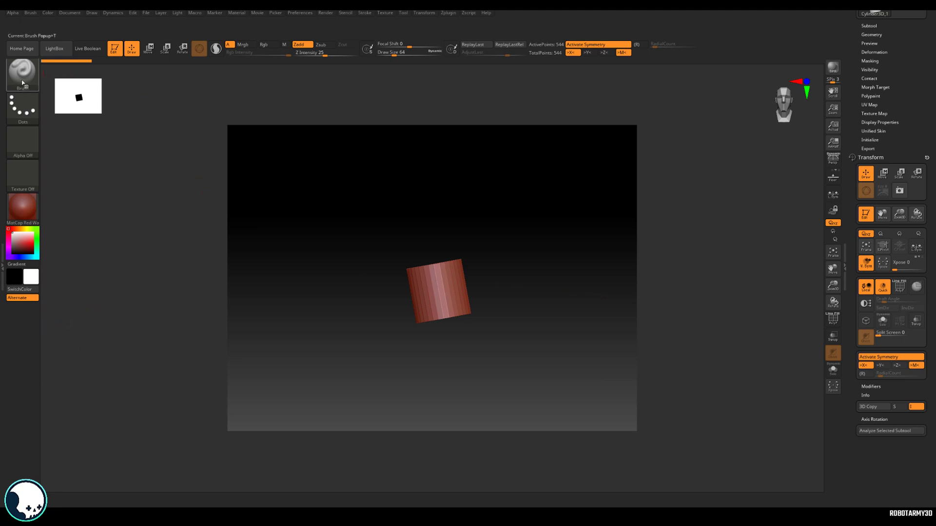
click(31, 13)
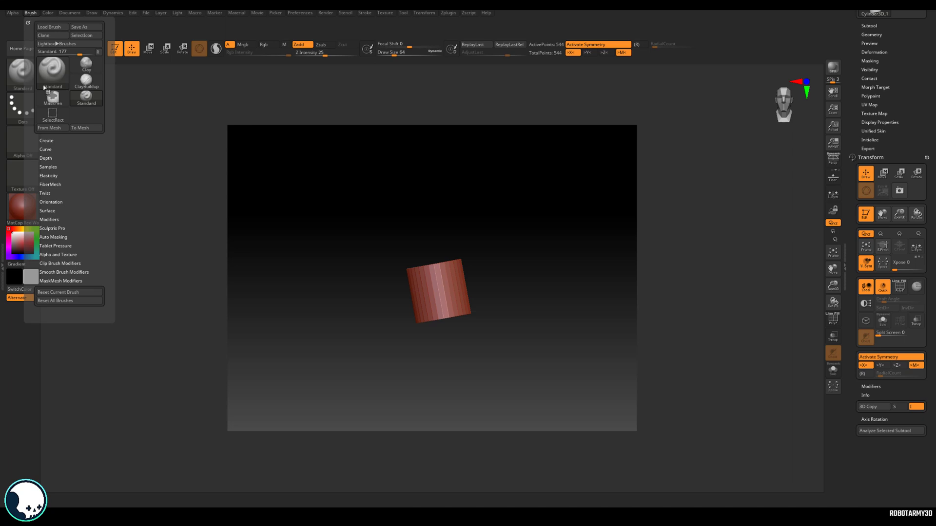
key(ctrl)
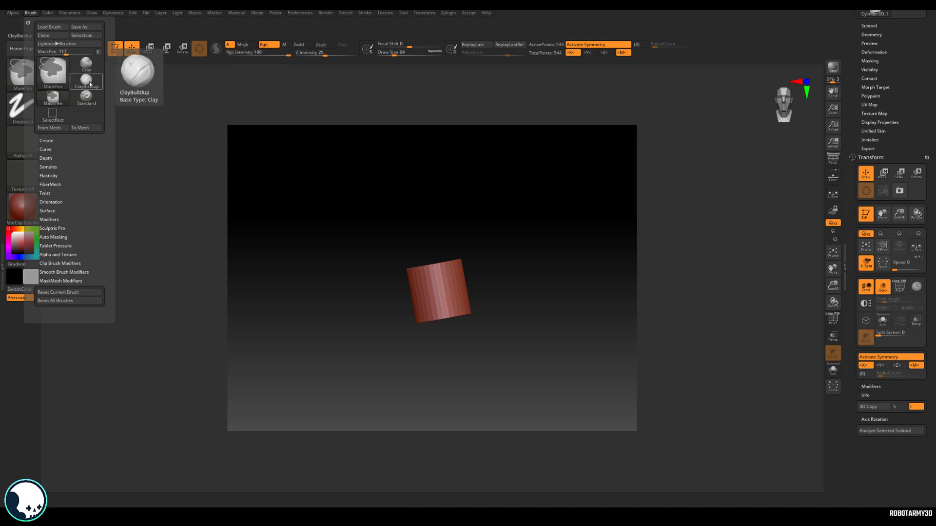
mouse_move(90, 85)
ctrl+alt+mouse_down()
mouse_move(64, 347)
mouse_move(12, 310)
mouse_move(23, 313)
ctrl+alt+mouse_up()
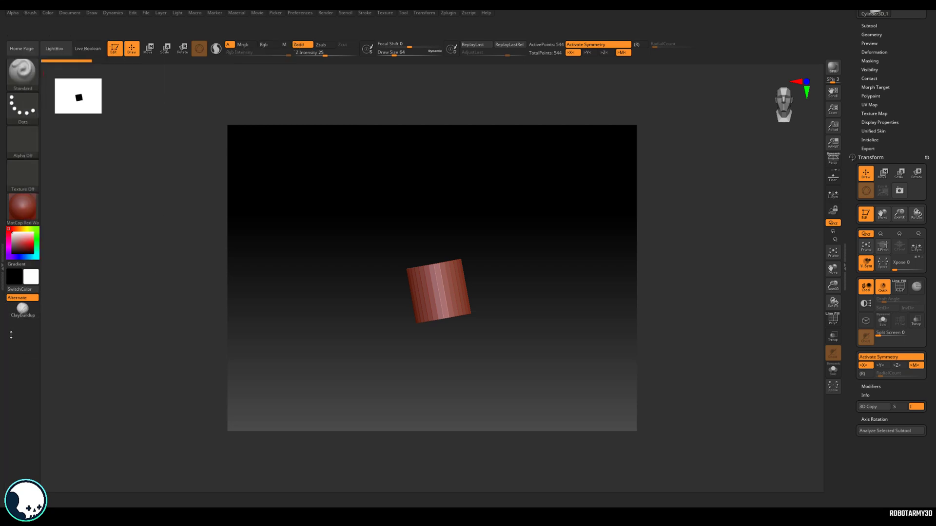
ctrl+alt+drag(22, 314, 103, 316)
- Turn off Wide Buttons in Preferences > Interface > UI
click(306, 13)
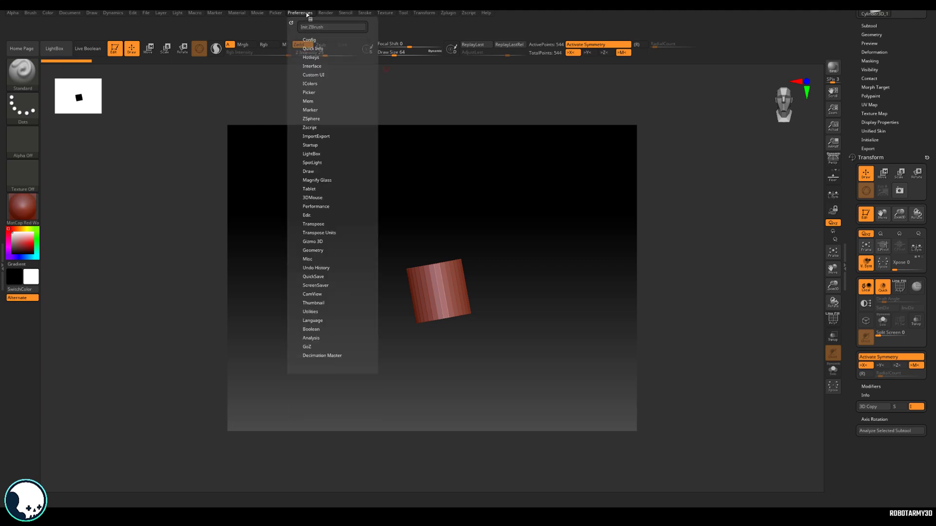
click(311, 66)
click(312, 74)
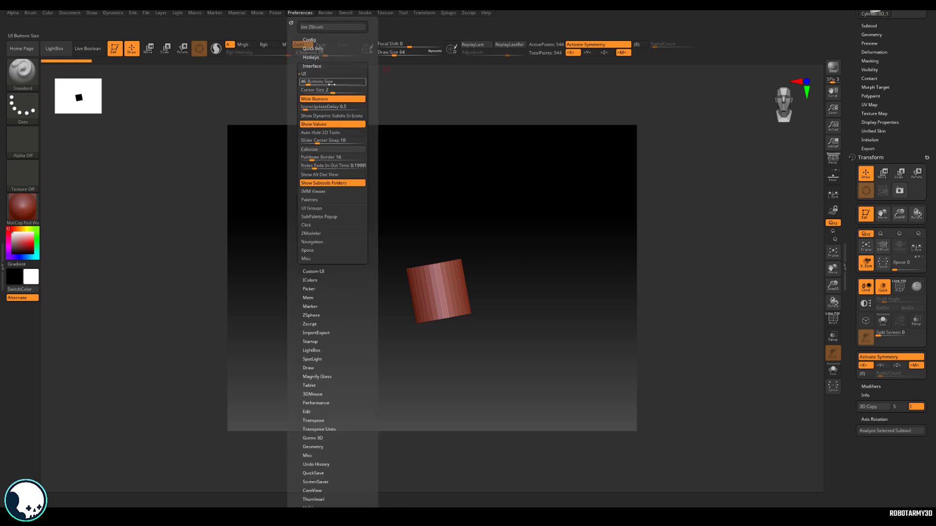
click(310, 99)
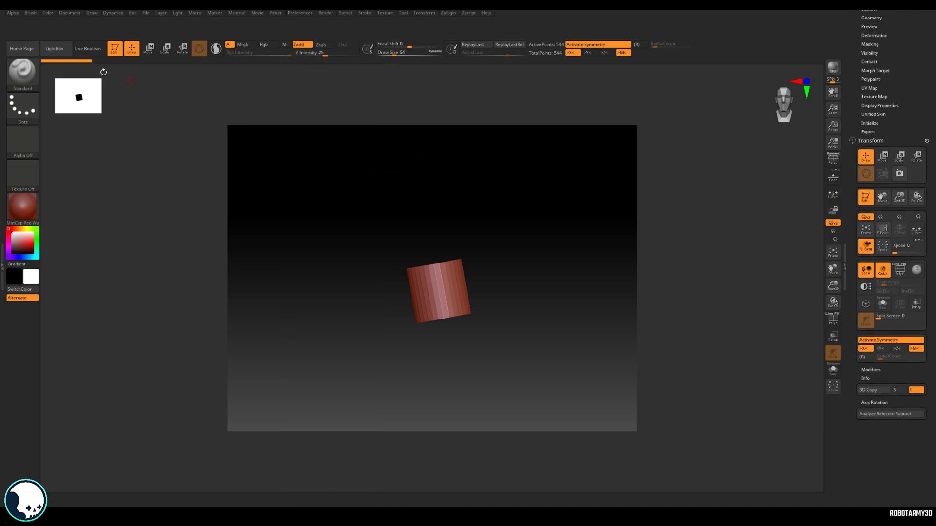
- Open the Brush palette showing the Standard brush settings
click(33, 14)
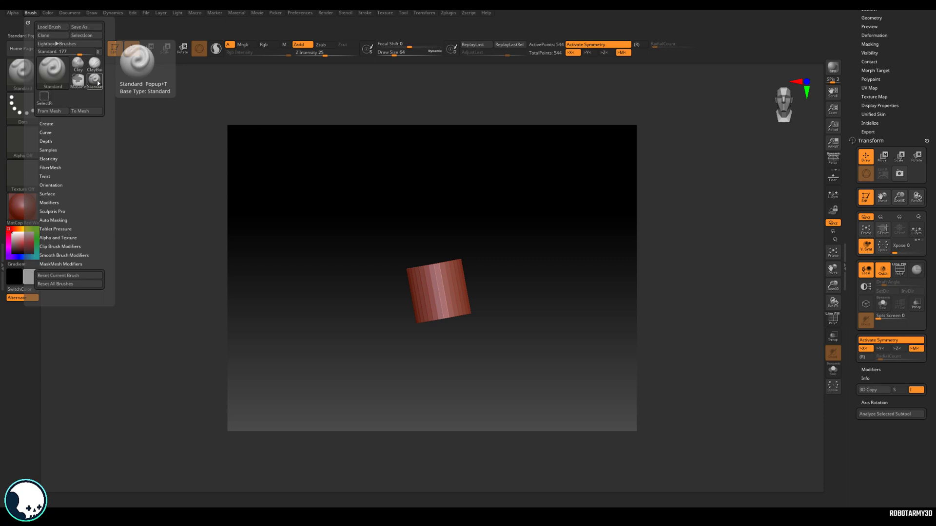
scroll(907, 110, up, 5)
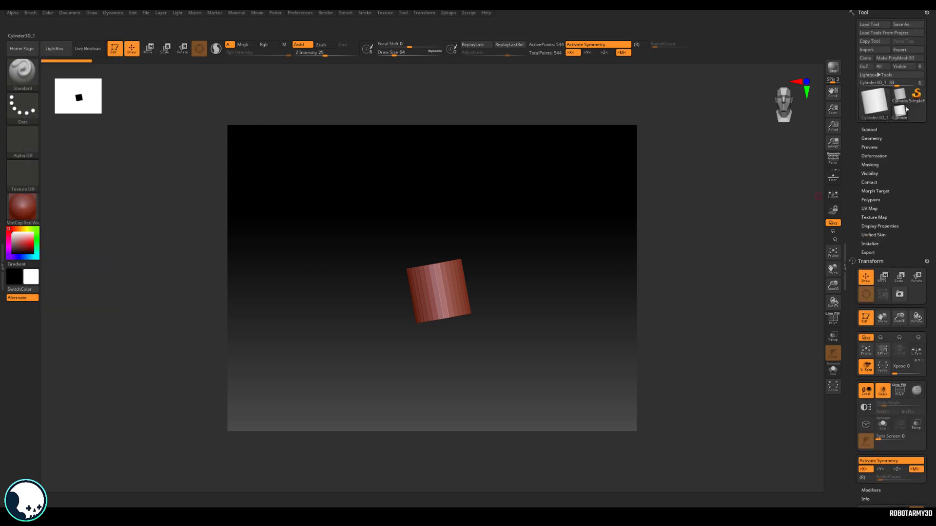
scroll(908, 110, down, 5)
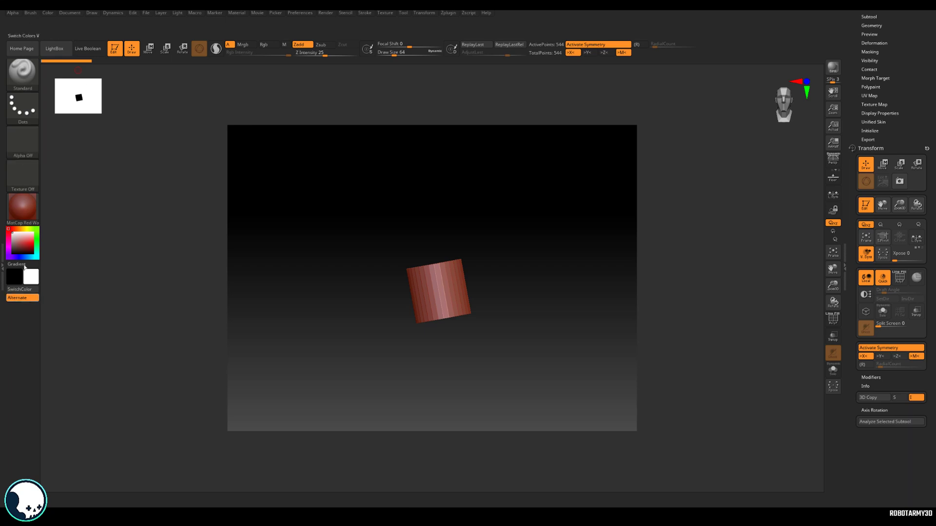
click(35, 14)
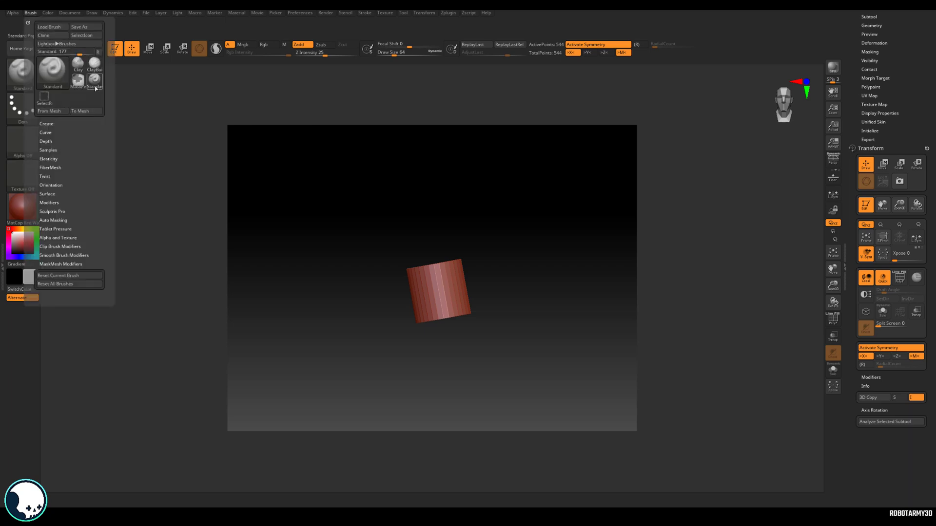
- Pick Pinch, Inflat and DamStandard from the brush popup using P, I and D filters
click(20, 73)
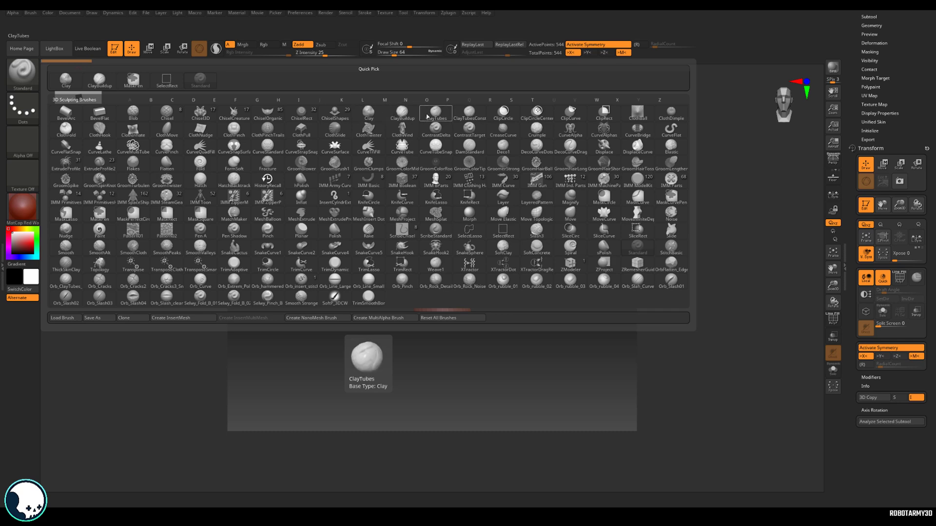
key(p)
click(273, 235)
key(b)
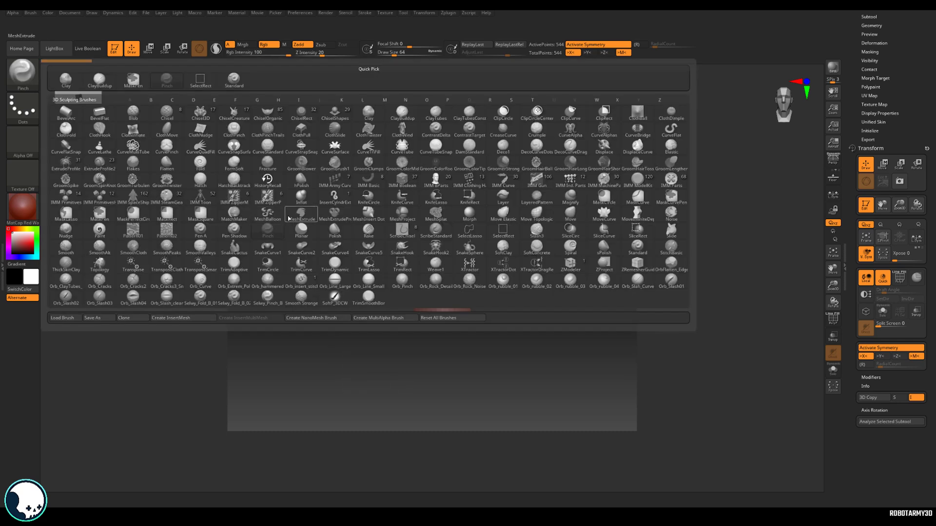
key(i)
click(301, 195)
key(b)
key(d)
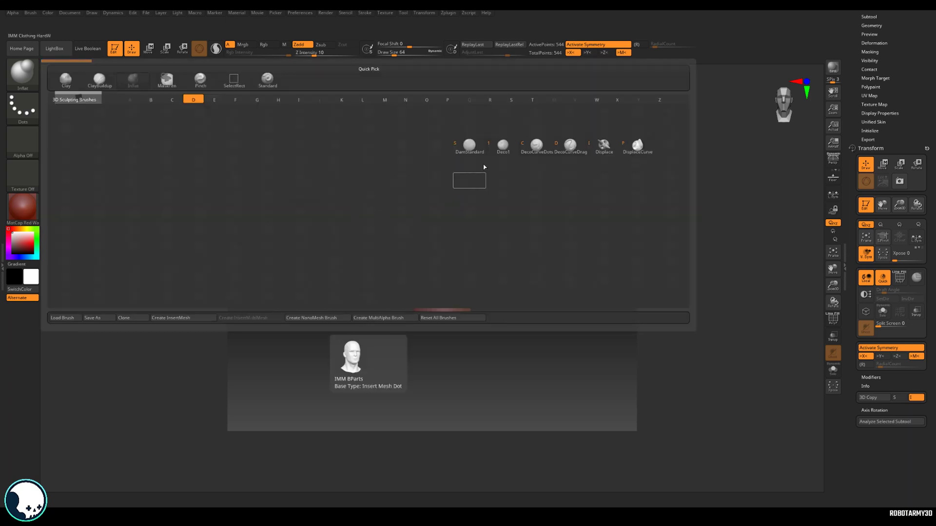
click(468, 147)
- Pick Orb_Cracks, hPolish and TrimDynamic, leaving TrimDynamic as the active brush
key(b)
key(o)
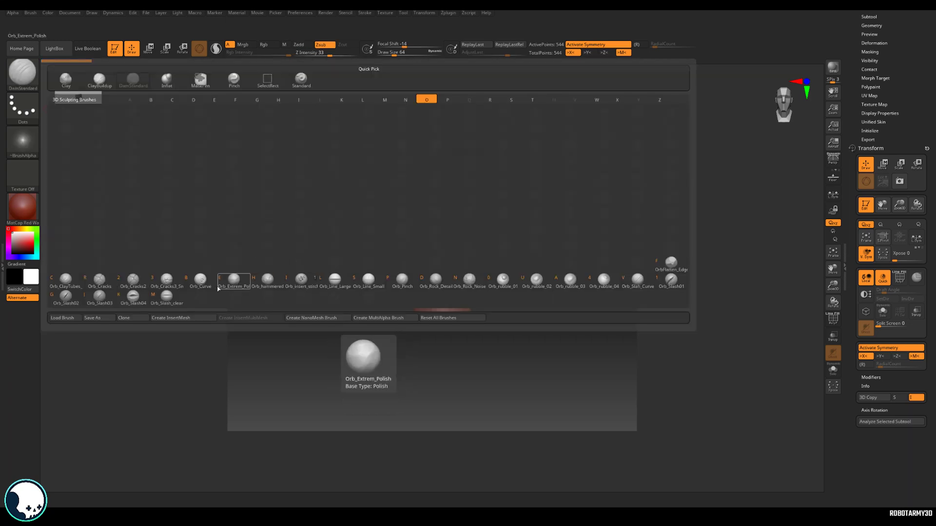
click(100, 280)
key(b)
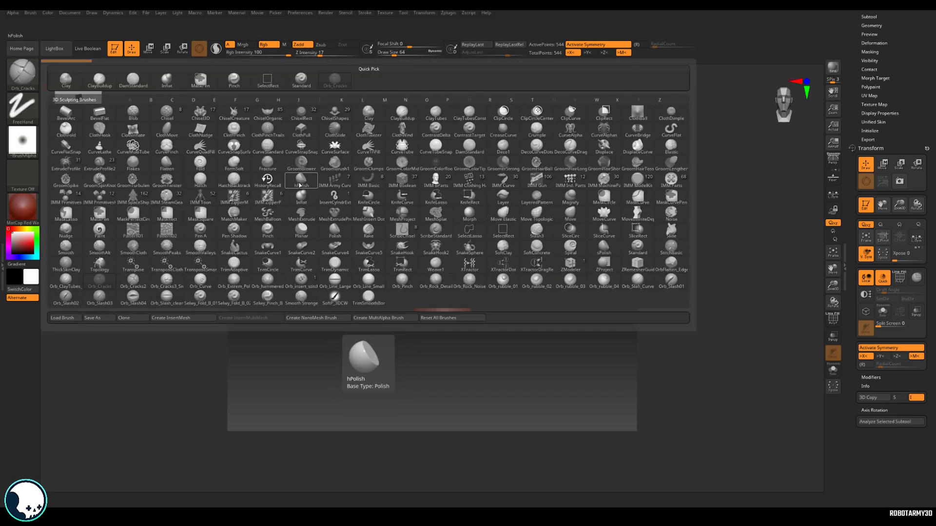
click(300, 185)
key(b)
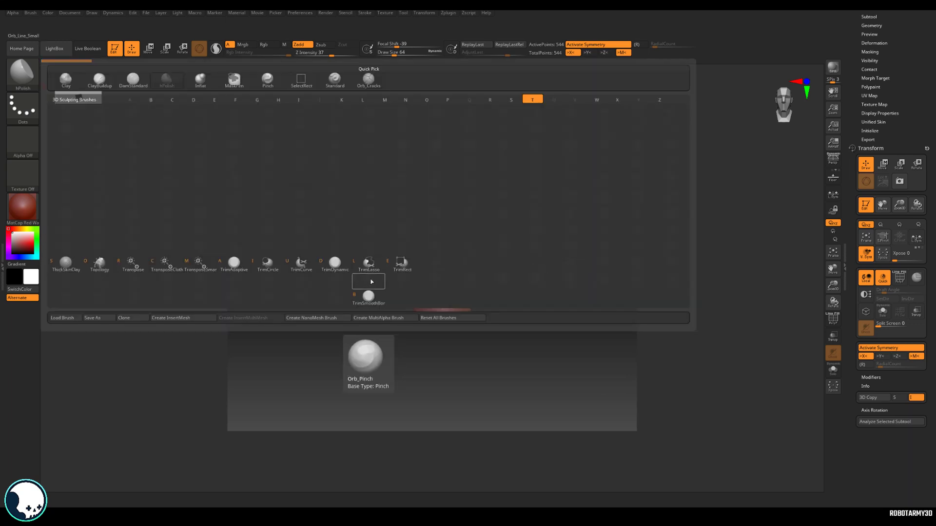
click(335, 265)
click(16, 58)
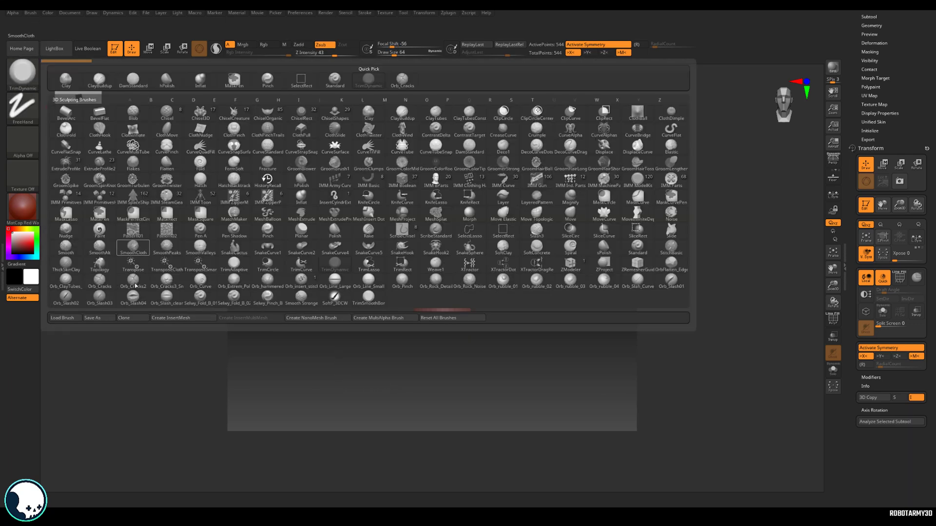
click(136, 273)
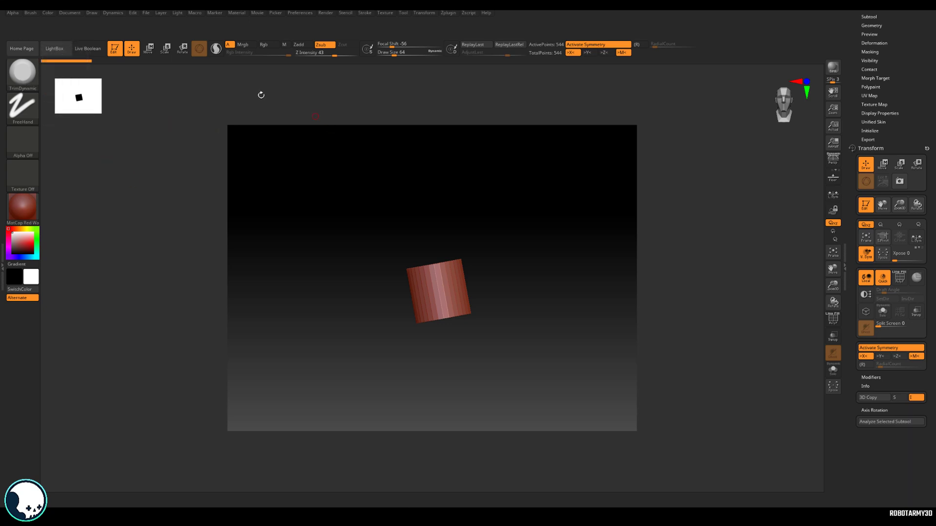
- Drag the ClayBuildup brush from the Brush palette onto the custom layout's left shelf
click(32, 14)
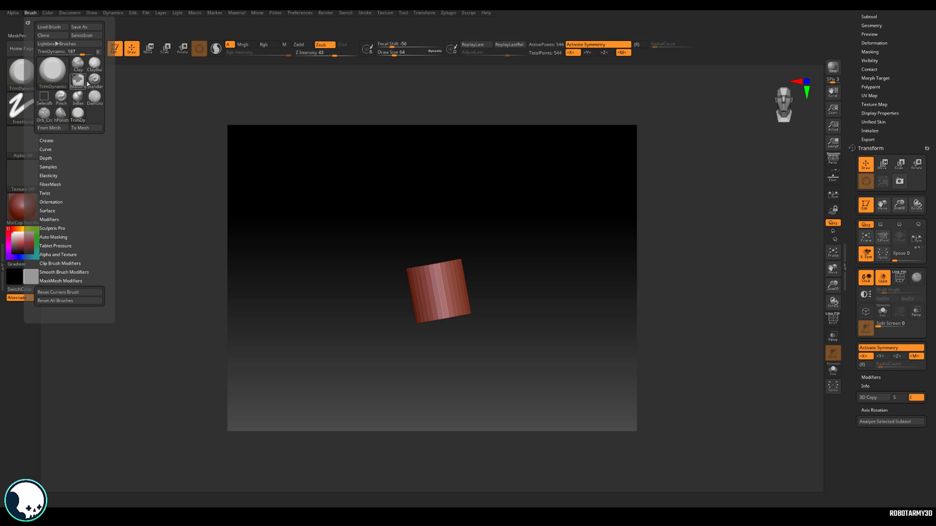
mouse_move(81, 103)
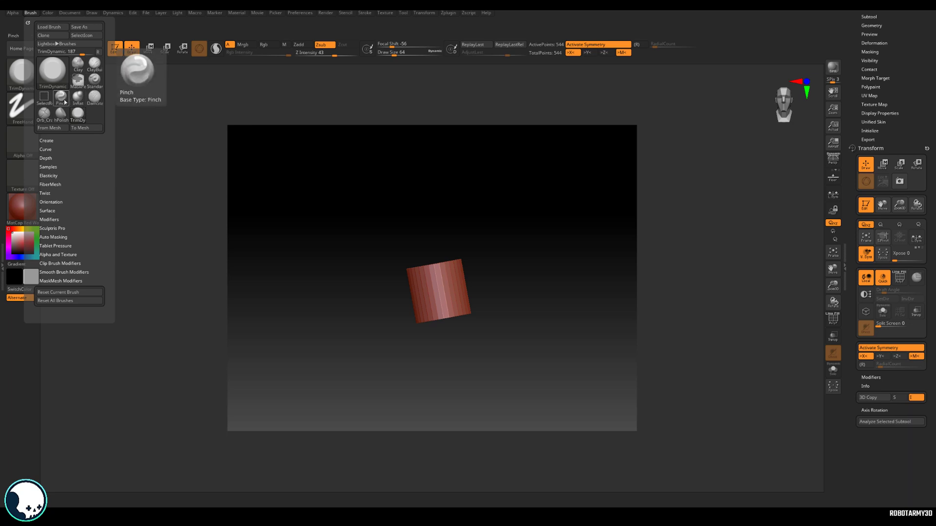
key(ctrl)
ctrl+alt+drag(94, 64, 10, 315)
- Reopen the Brush palette's brush picker for the next favourite brushes
click(78, 113)
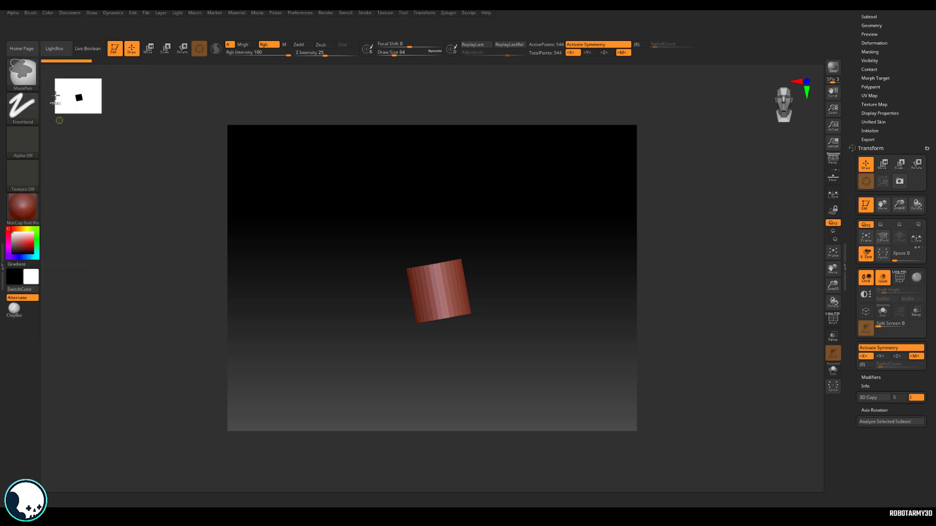
click(30, 12)
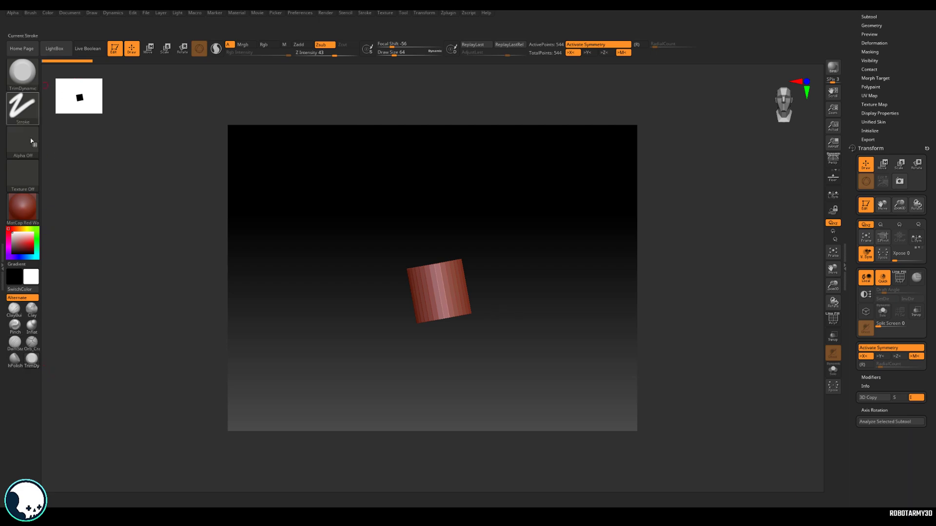
click(22, 72)
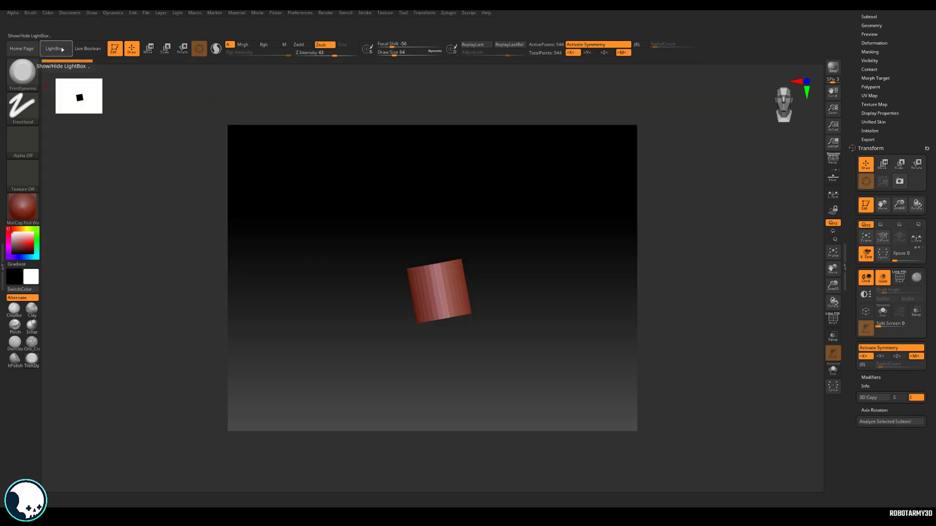
- Load TrimSmoothBorder from LightBox's Brush > Trim folder, ready to add to the shelf
click(55, 48)
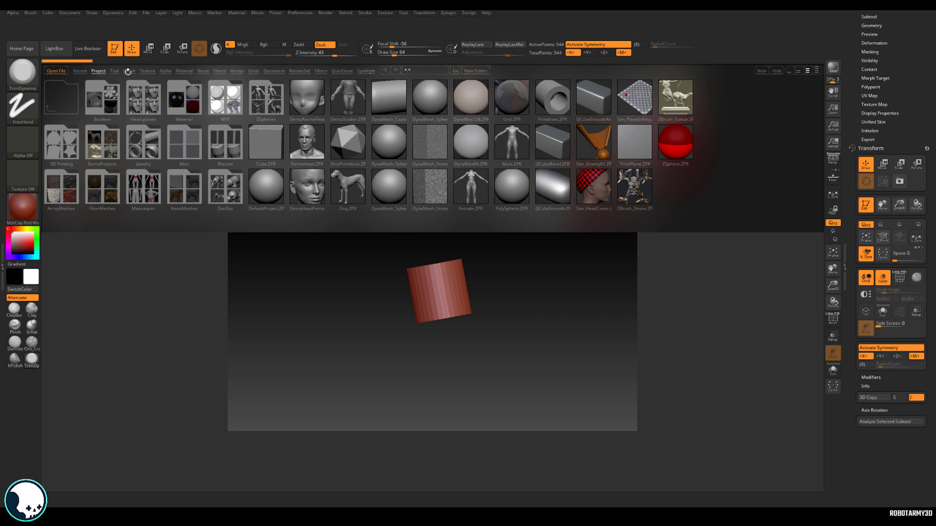
click(128, 71)
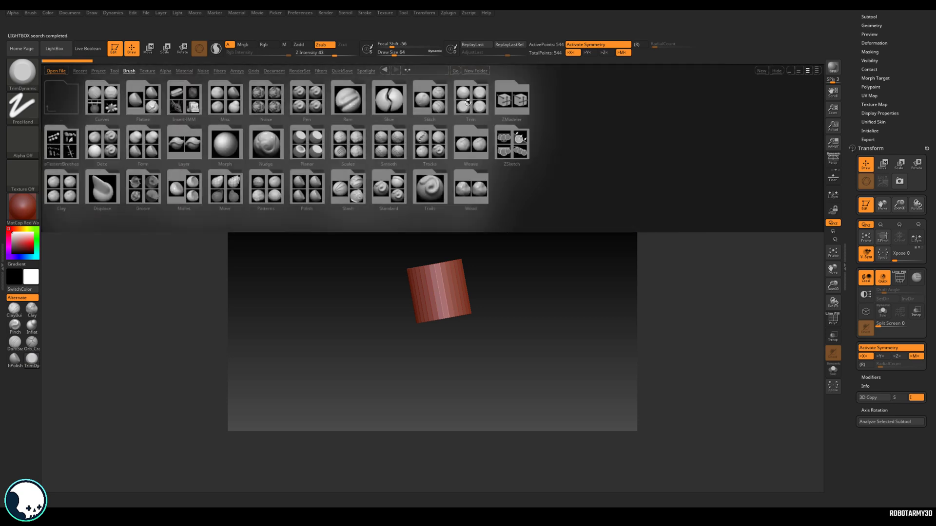
double_click(473, 99)
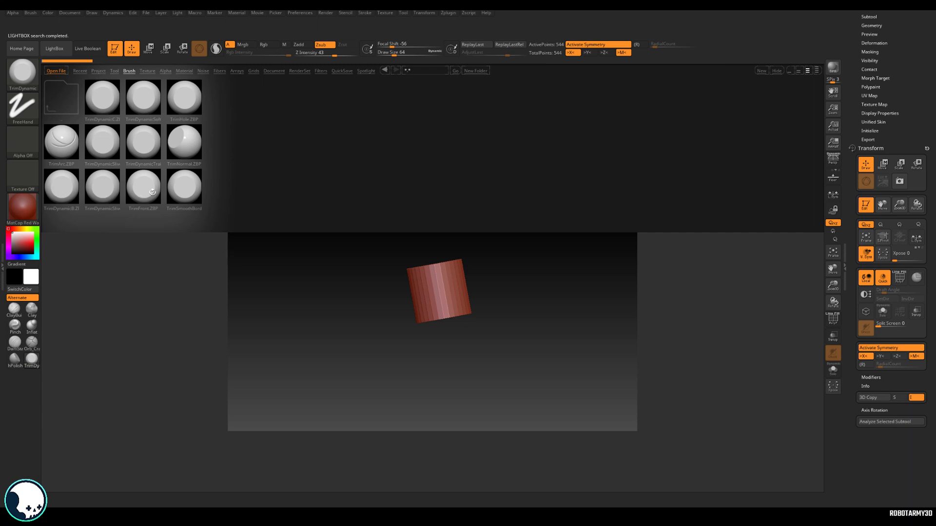
double_click(188, 191)
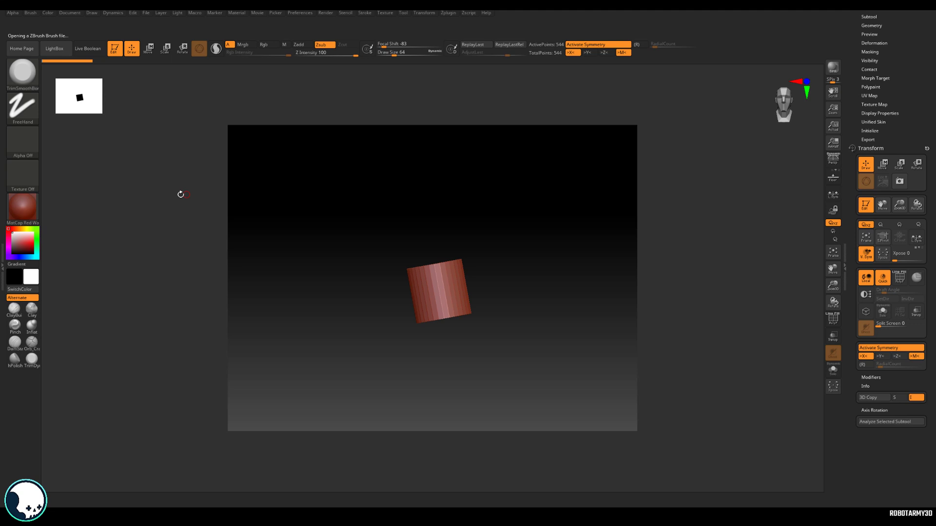
click(37, 14)
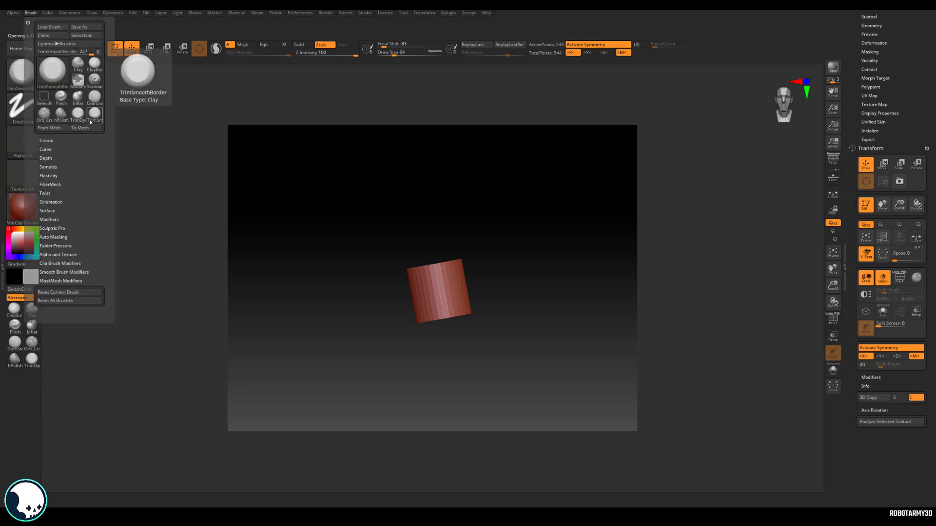
key(ctrl)
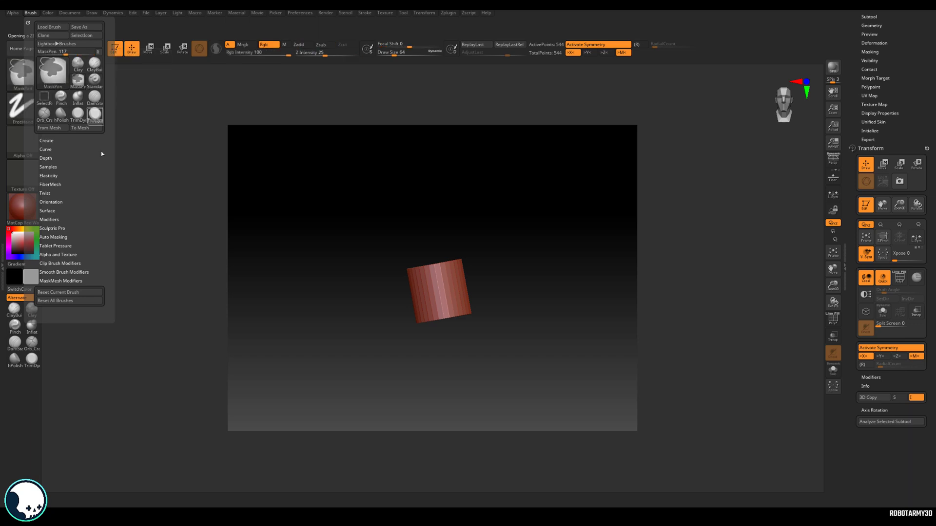
- Add TrimSmoothBorder to the shelf and return LightBox to the brush folder list
click(94, 79)
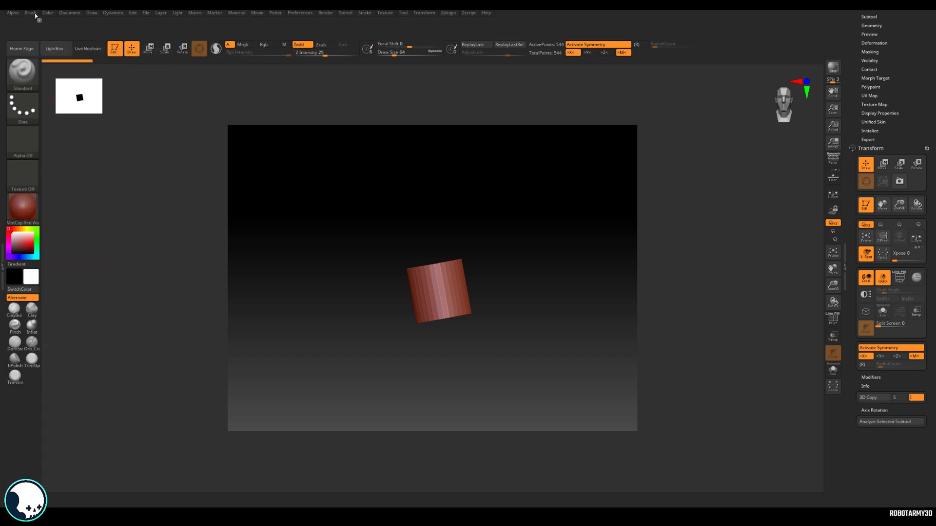
click(54, 48)
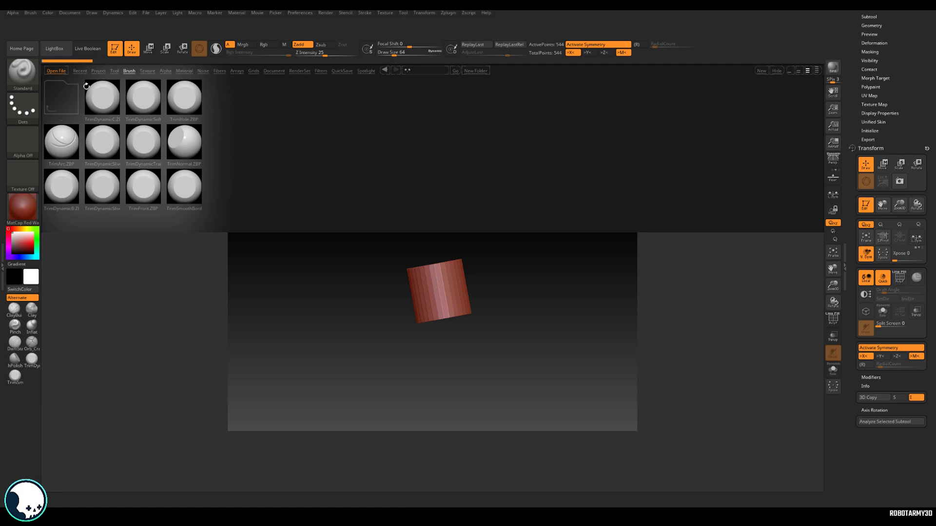
click(61, 100)
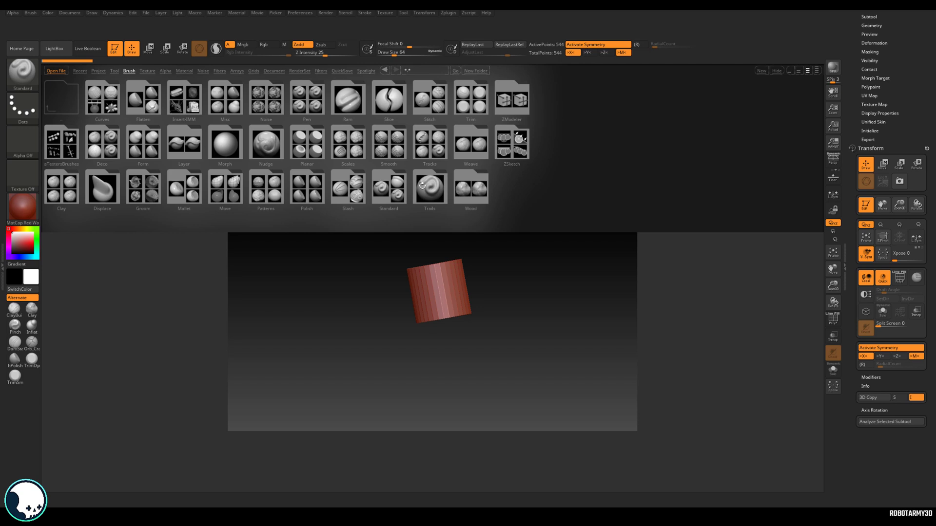
key(comma)
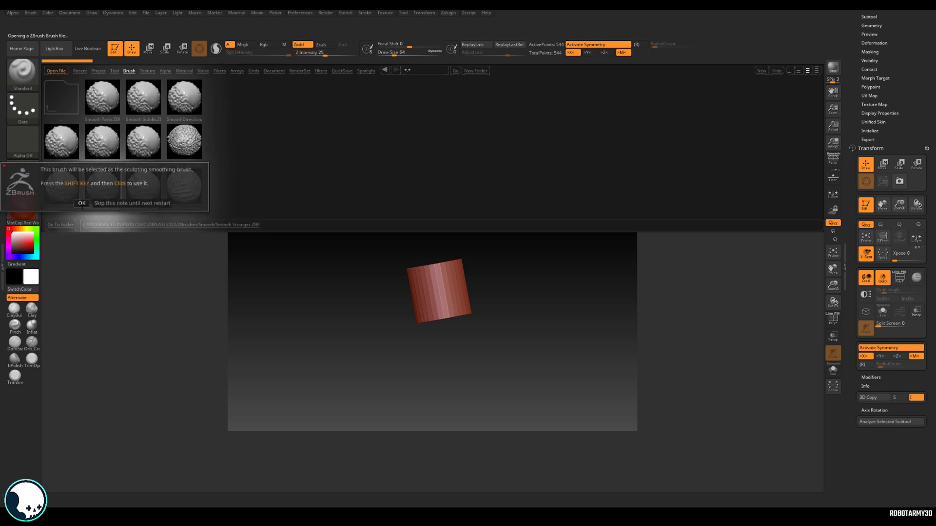
- Add the Smooth Stronger brush to the shelf from the Brush palette
click(30, 14)
click(44, 130)
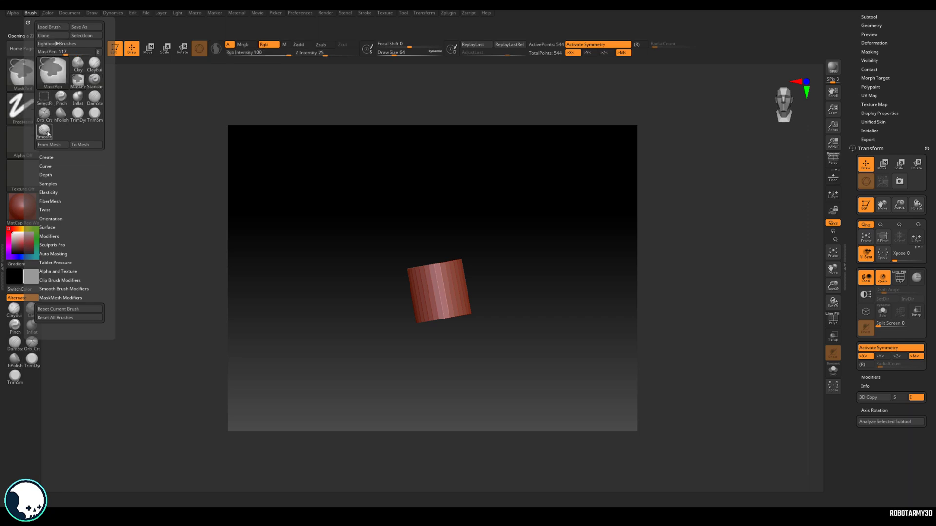
click(33, 373)
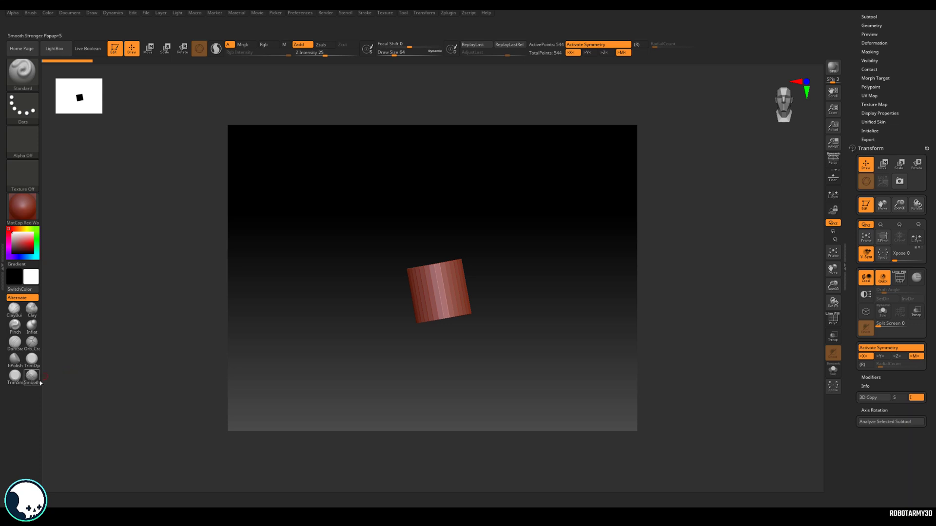
- Close the LightBox brush library with the comma shortcut
mouse_move(19, 383)
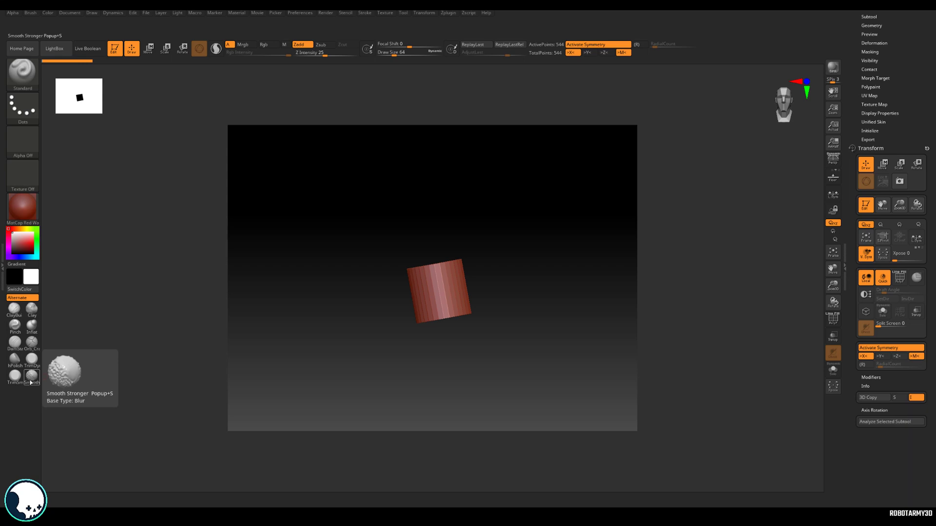
click(62, 52)
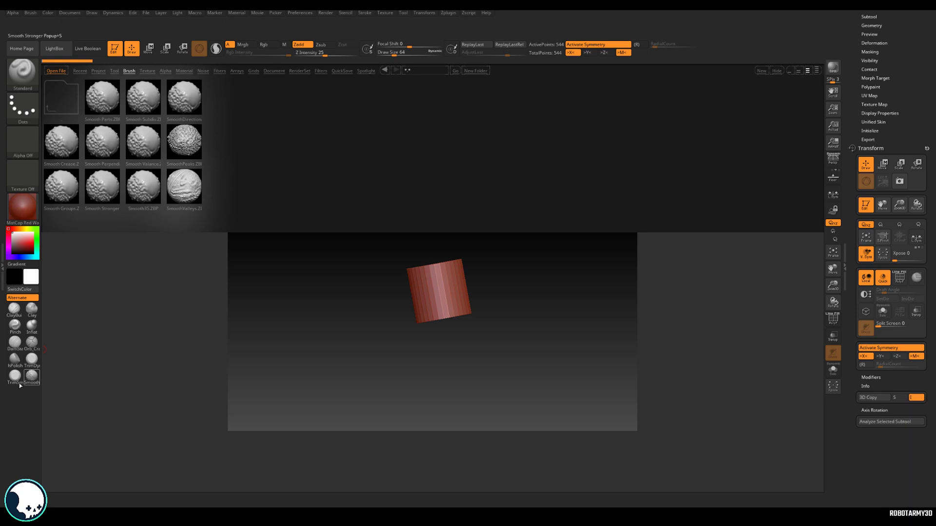
mouse_move(27, 383)
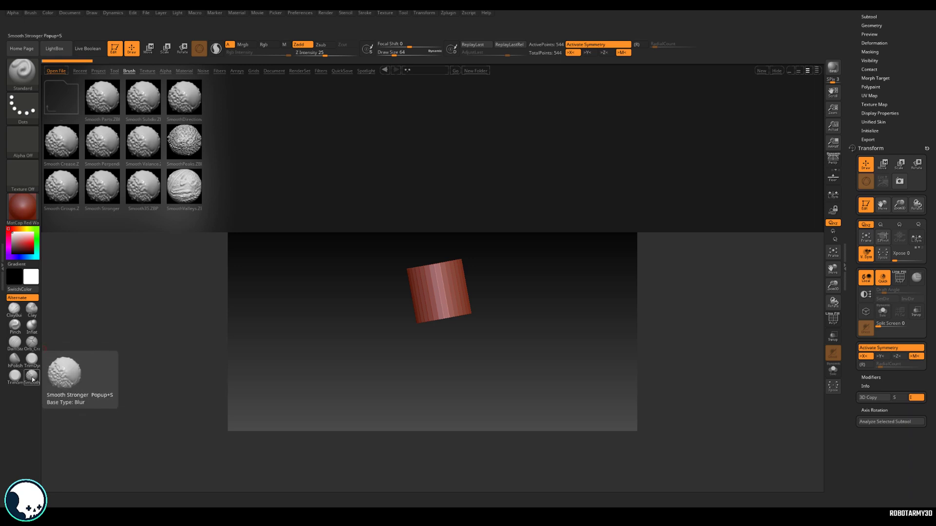
key(comma)
- Turn on Enable Customize under Preferences > Config
click(306, 13)
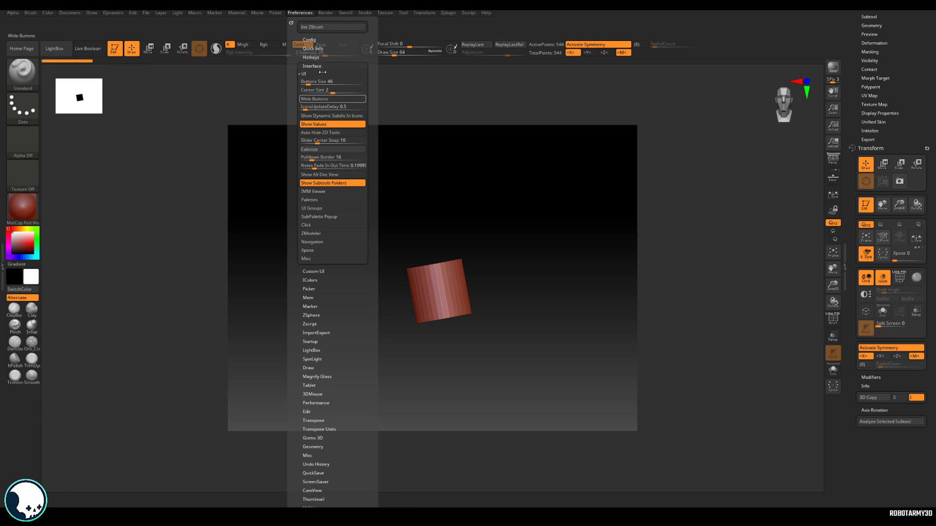
click(310, 40)
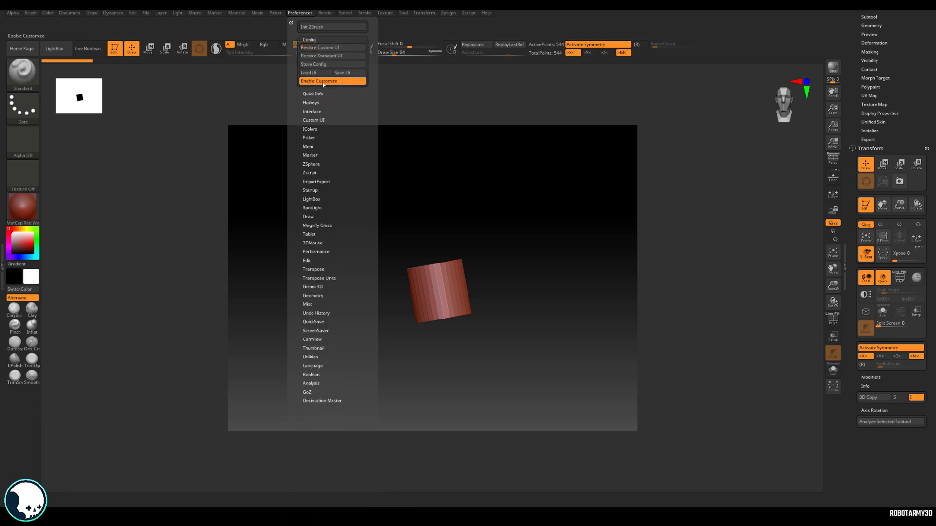
click(323, 82)
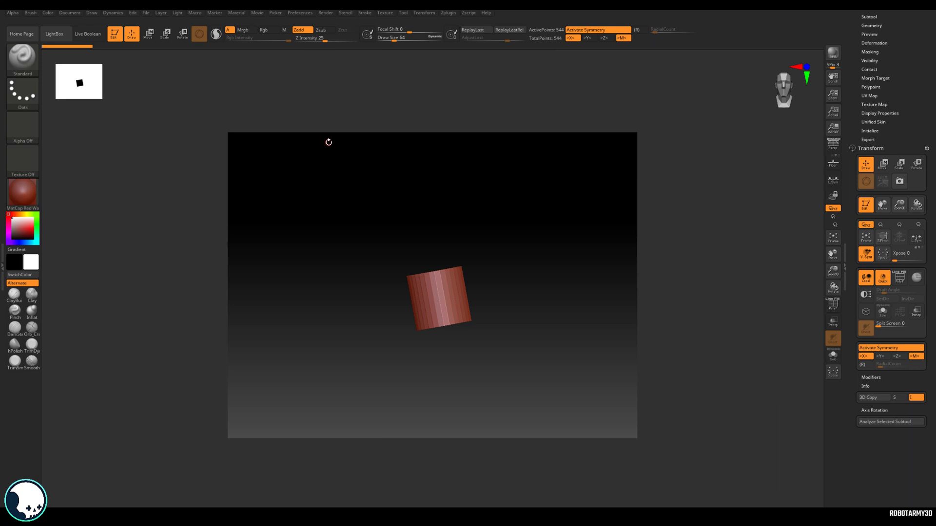
click(307, 16)
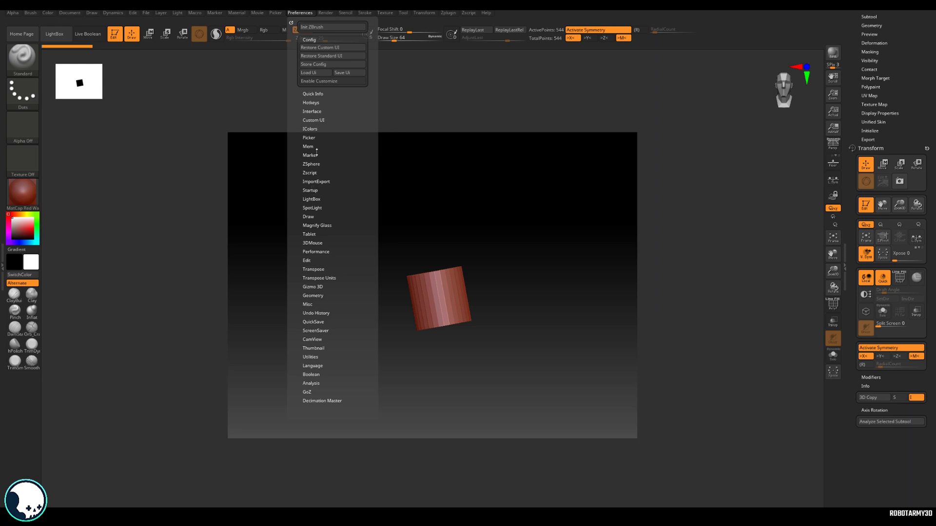
- Under Preferences > Icolors, select a switch-button swatch and pick a purple hue
click(309, 40)
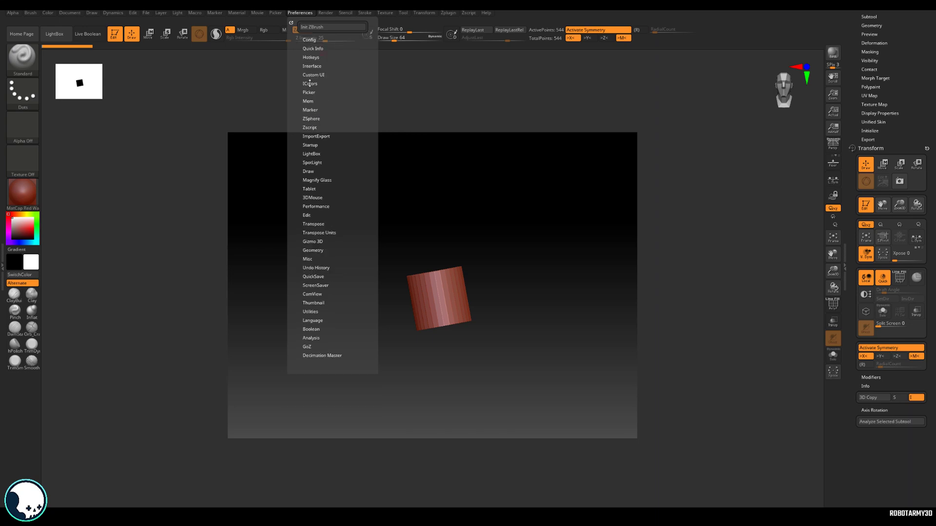
click(309, 83)
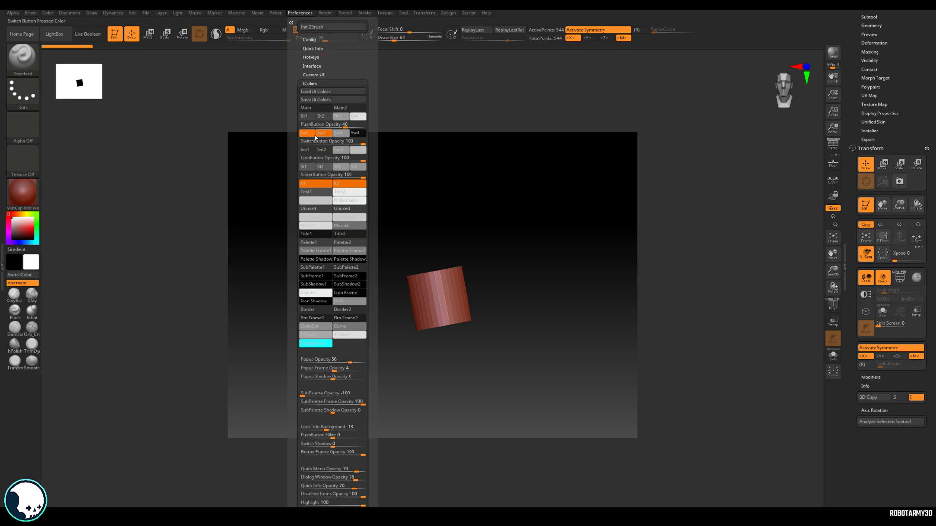
click(331, 141)
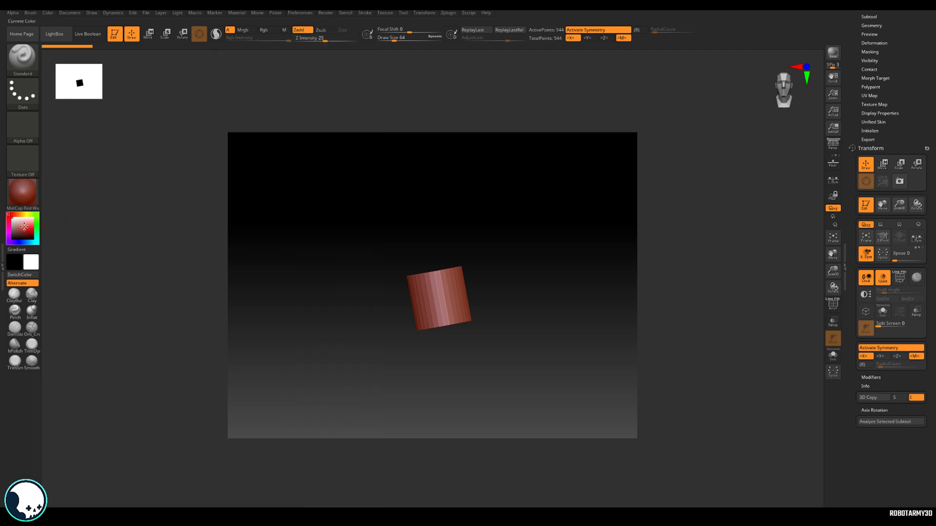
mouse_move(21, 225)
mouse_down()
mouse_move(28, 212)
mouse_move(13, 215)
mouse_move(8, 243)
mouse_move(29, 225)
mouse_up()
click(38, 230)
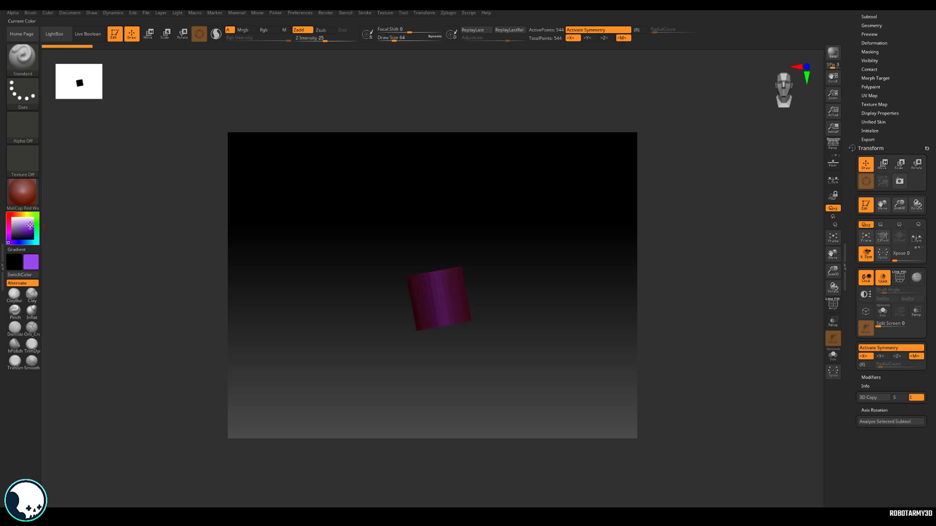
- Apply the purple to both switch-button colours and both highlight colours
click(307, 13)
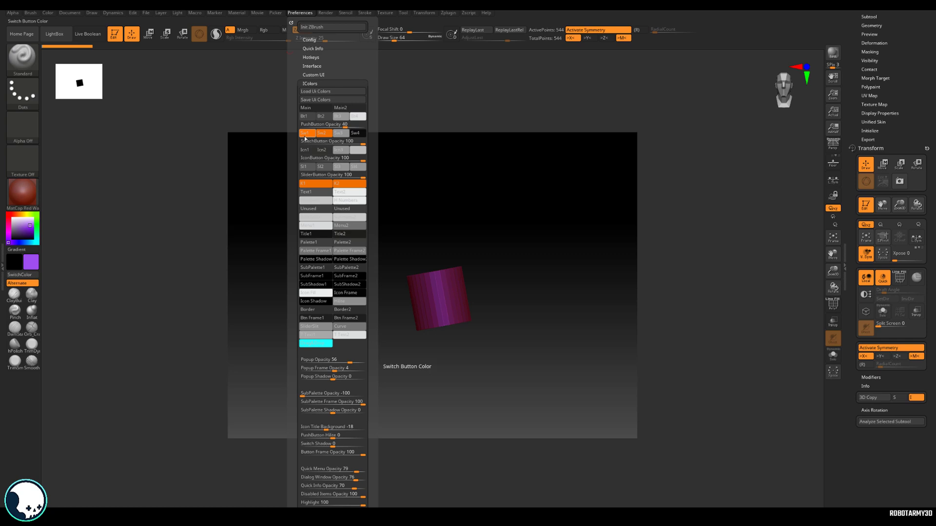
click(306, 13)
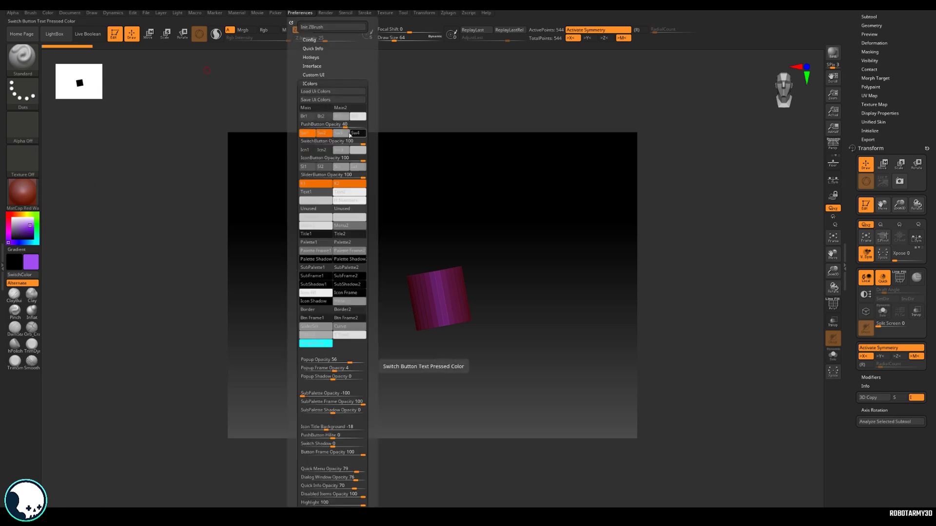
click(310, 134)
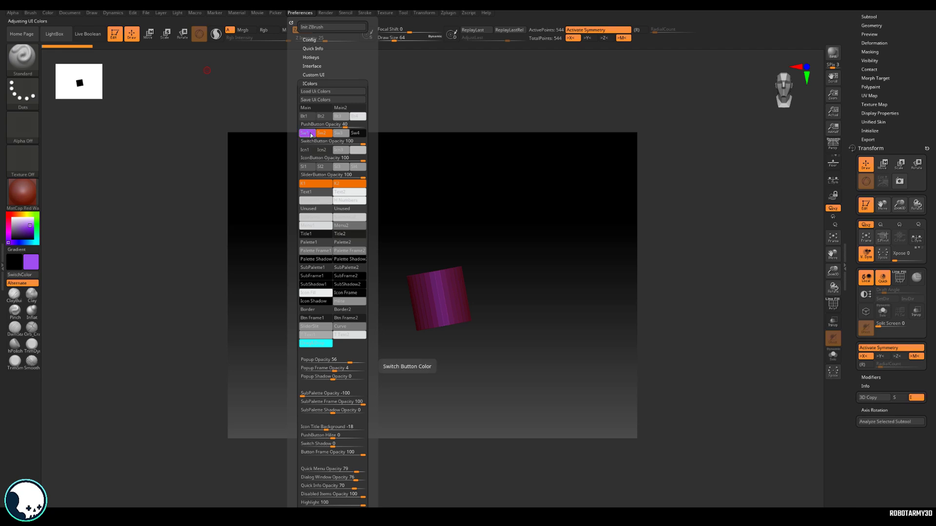
click(321, 133)
click(316, 184)
click(343, 187)
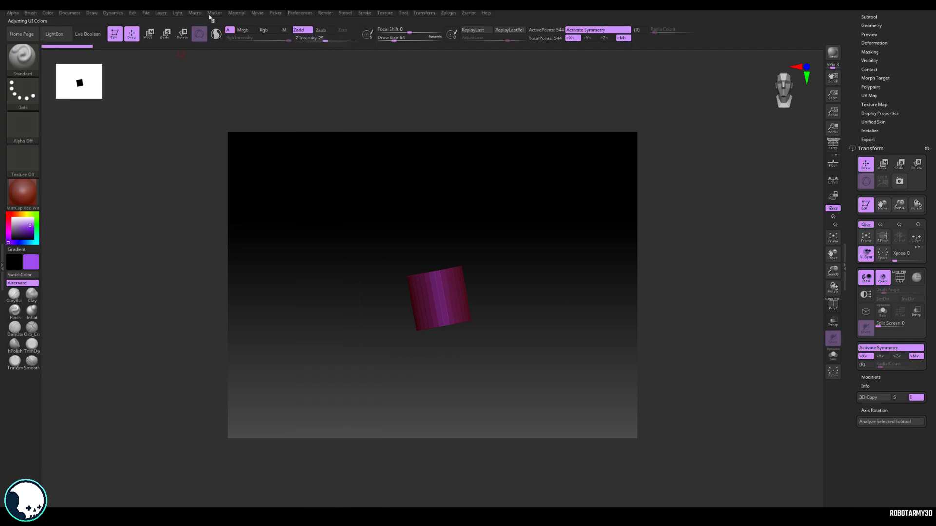
- Set the background around the canvas to a darker purple
click(300, 14)
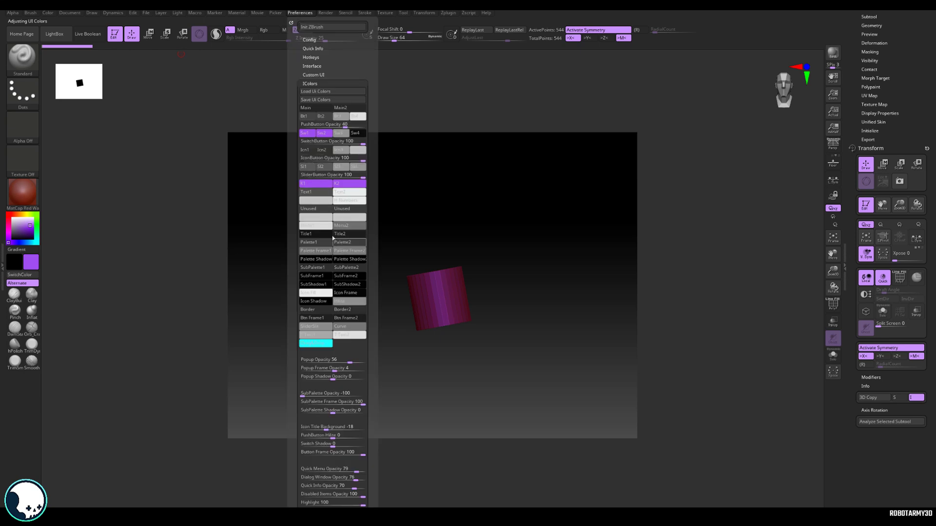
click(315, 201)
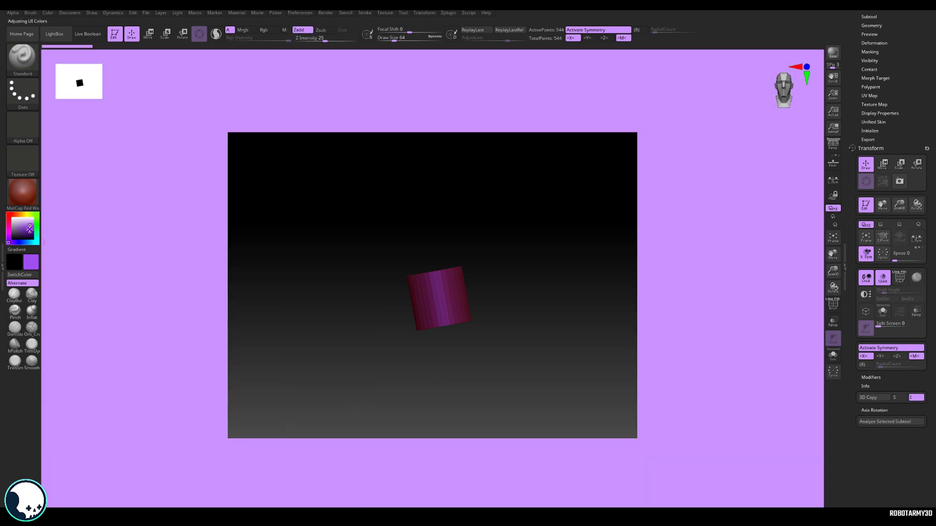
click(23, 229)
click(20, 230)
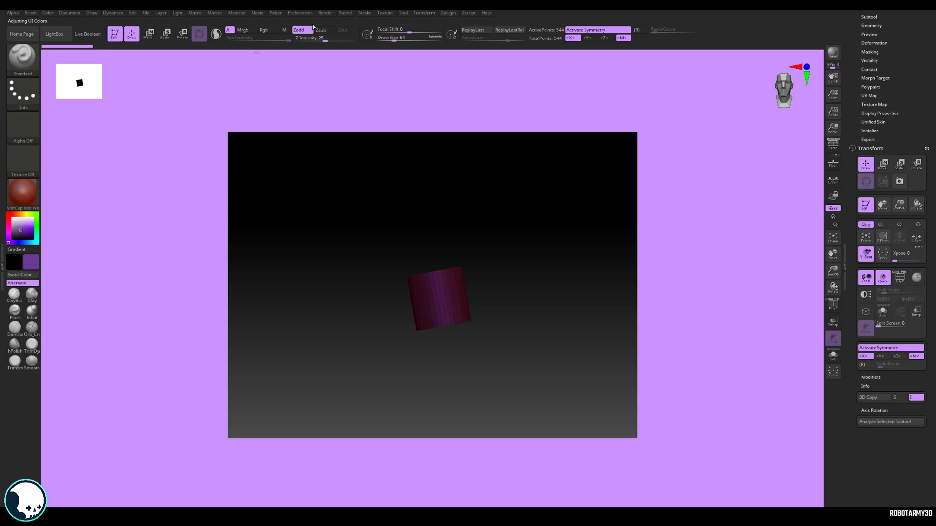
click(301, 14)
click(315, 200)
- Save the purple interface colours to a file via Save Ui Colors
click(300, 14)
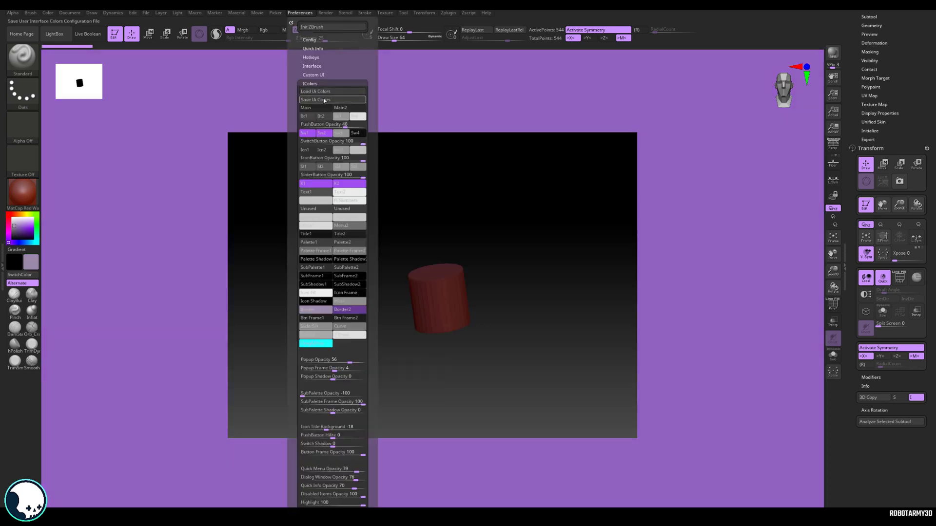
click(316, 99)
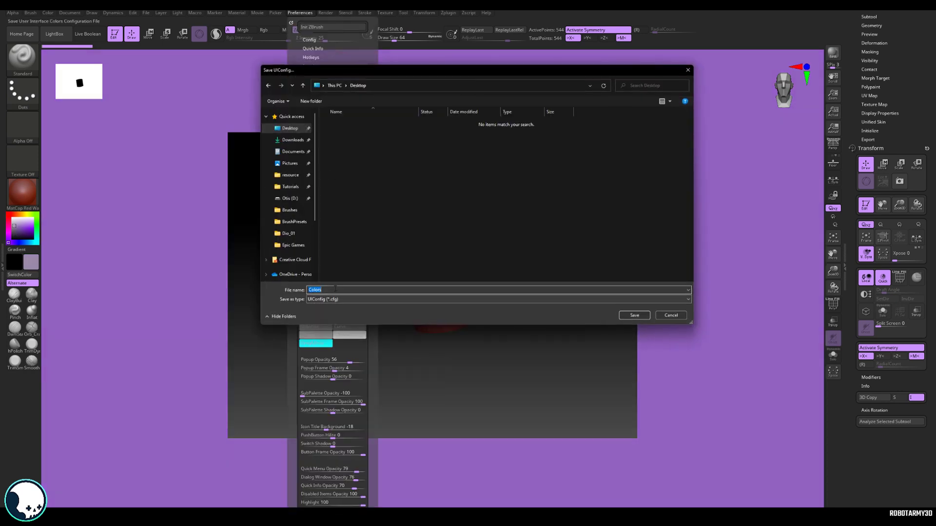
key(Return)
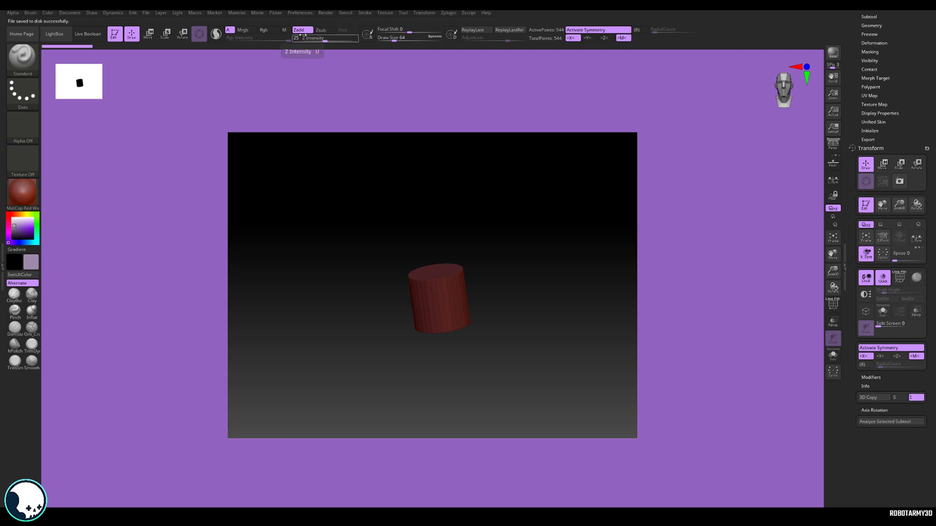
- Store the current configuration with Preferences > Config > Store Config
click(307, 15)
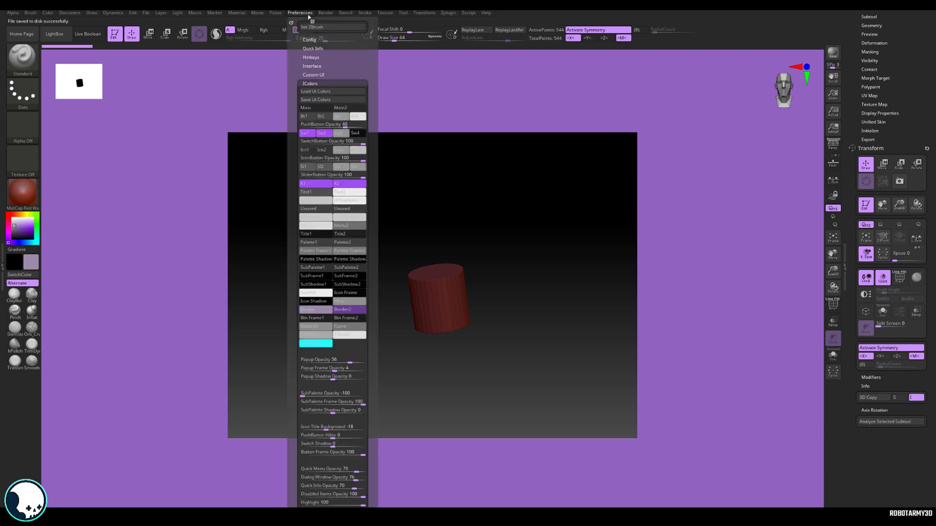
click(309, 39)
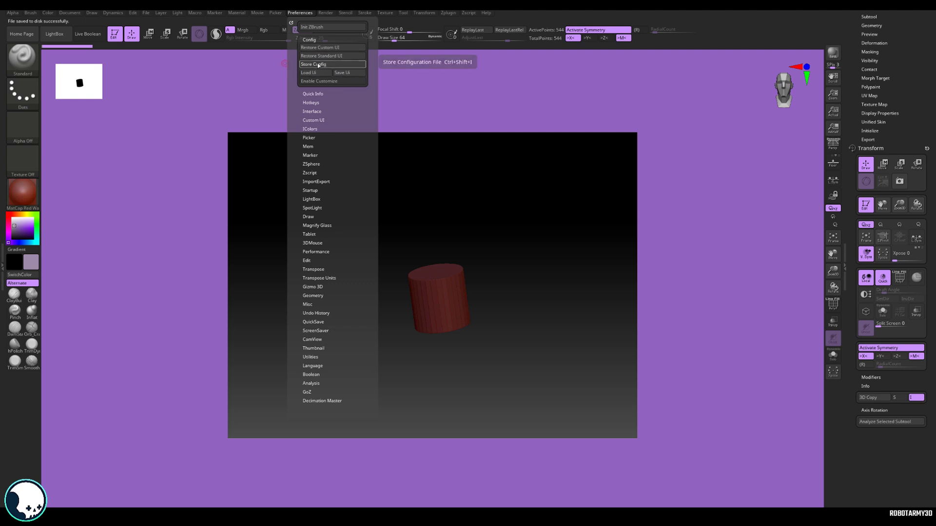
click(328, 66)
click(527, 284)
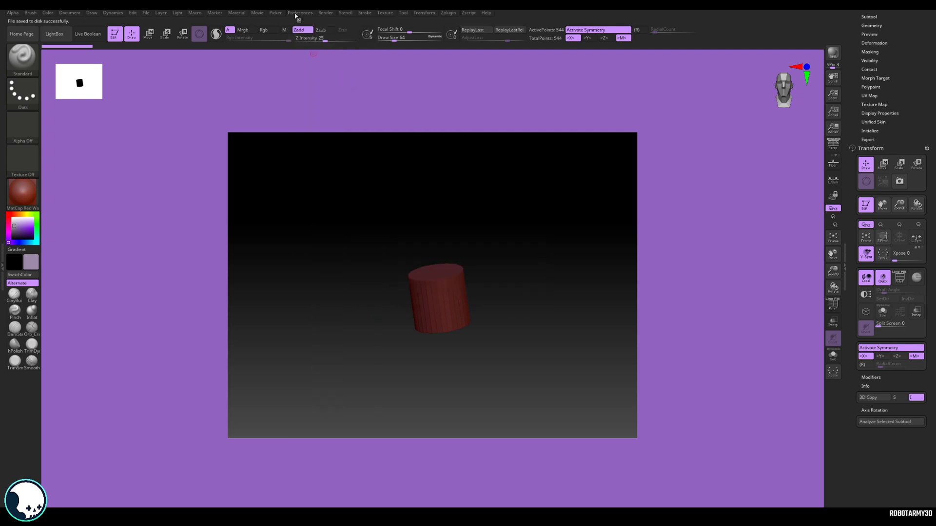
- Save the custom interface layout as Z22_UI_01
click(300, 13)
click(341, 73)
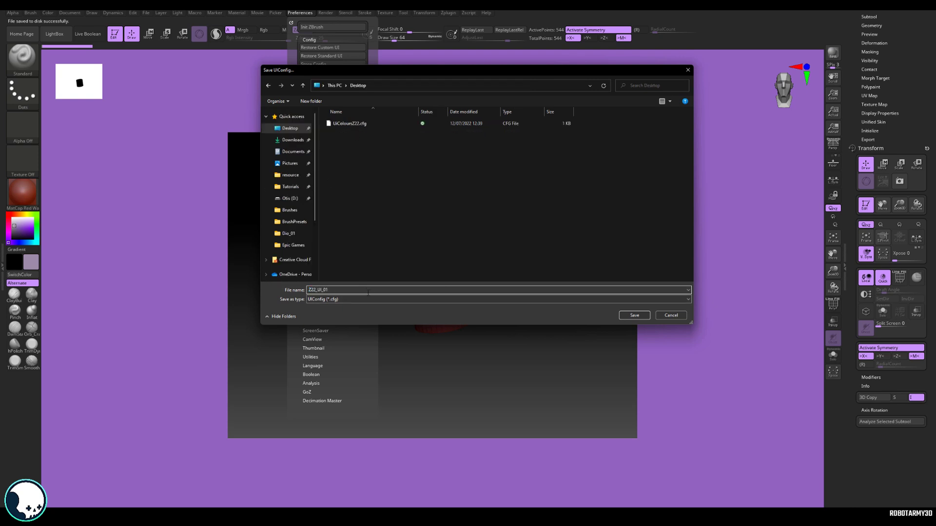
key(Return)
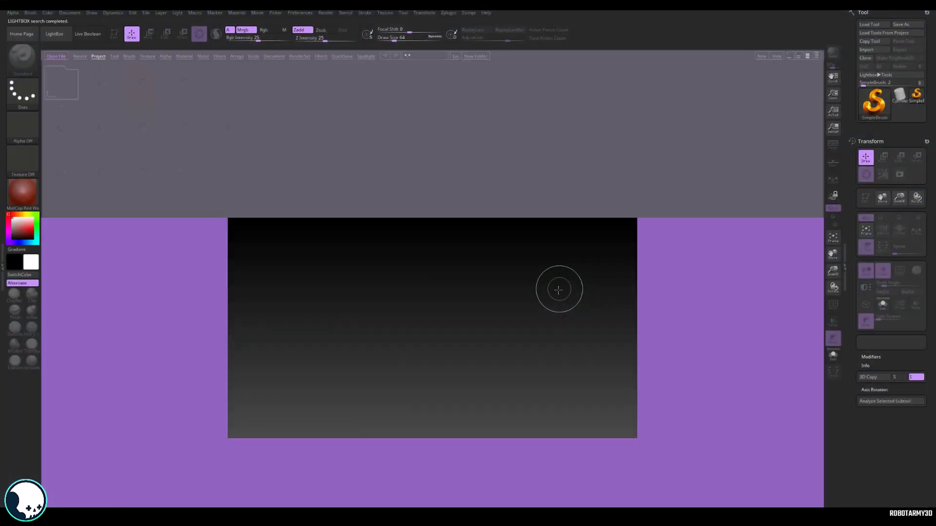
- Close LightBox, draw a Cube3D on the canvas, enter Edit mode and rotate it
click(56, 34)
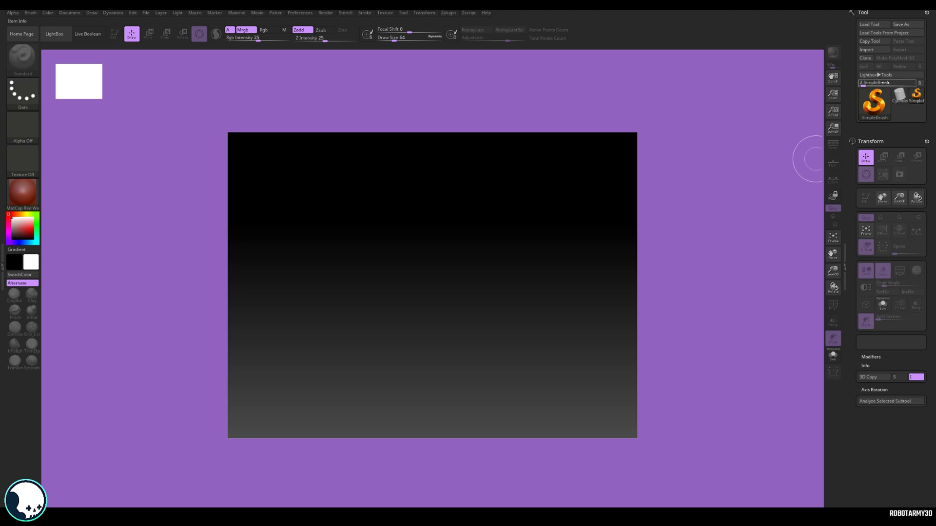
drag(911, 84, 896, 83)
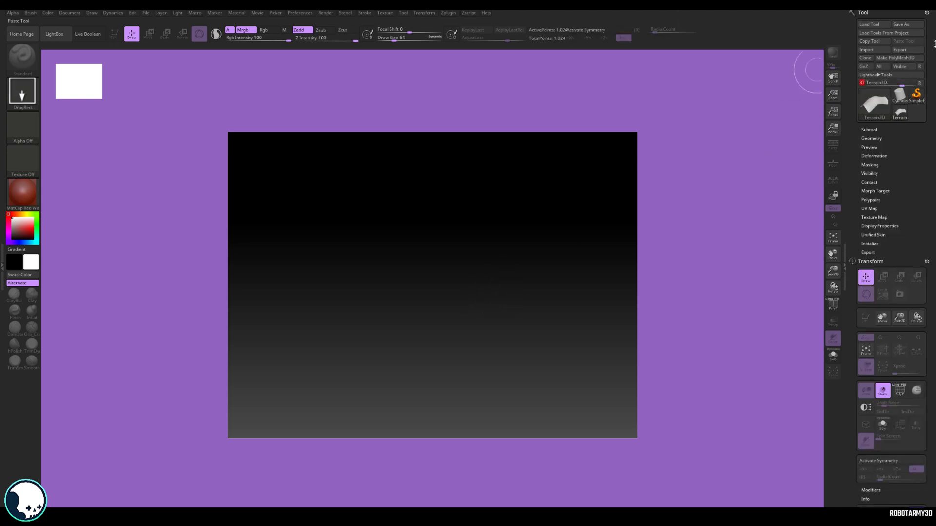
drag(456, 248, 466, 349)
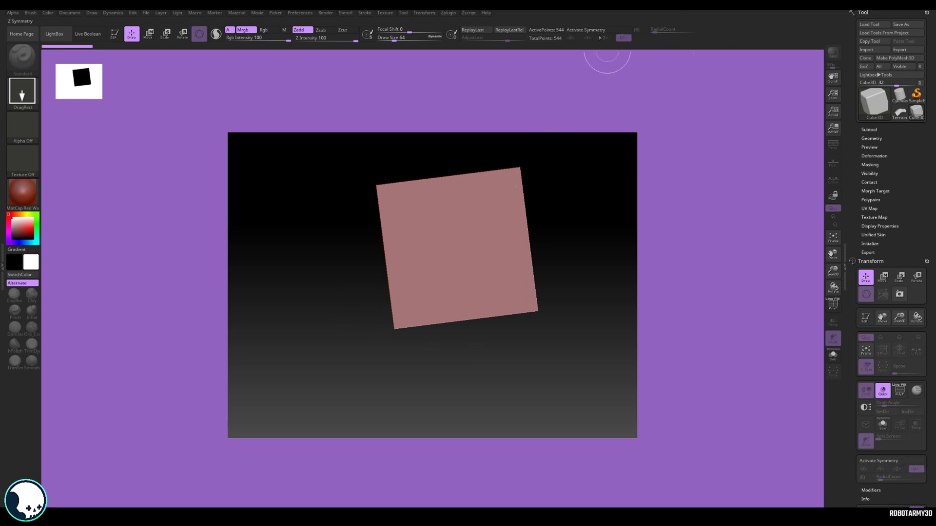
click(114, 35)
drag(566, 230, 588, 174)
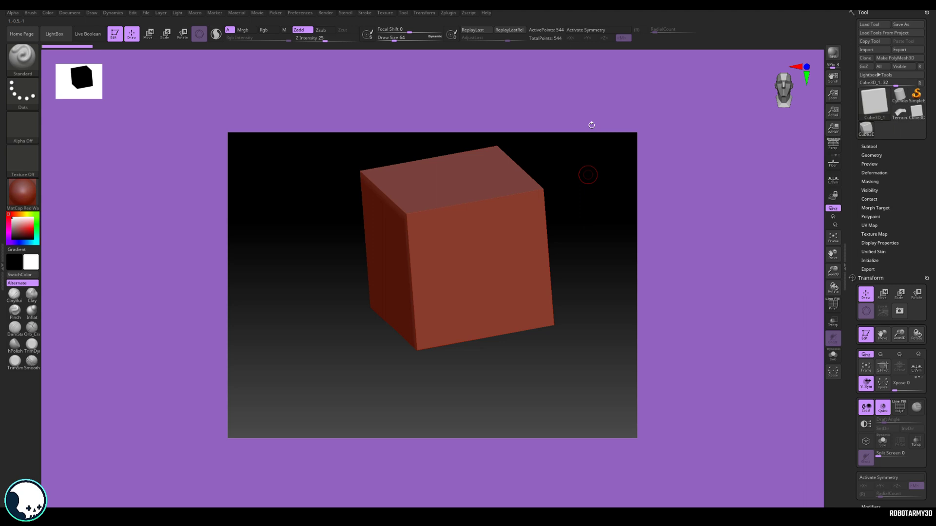
- Enable X symmetry on the cube, then run Preferences > Init ZBrush and confirm Yes
key(x)
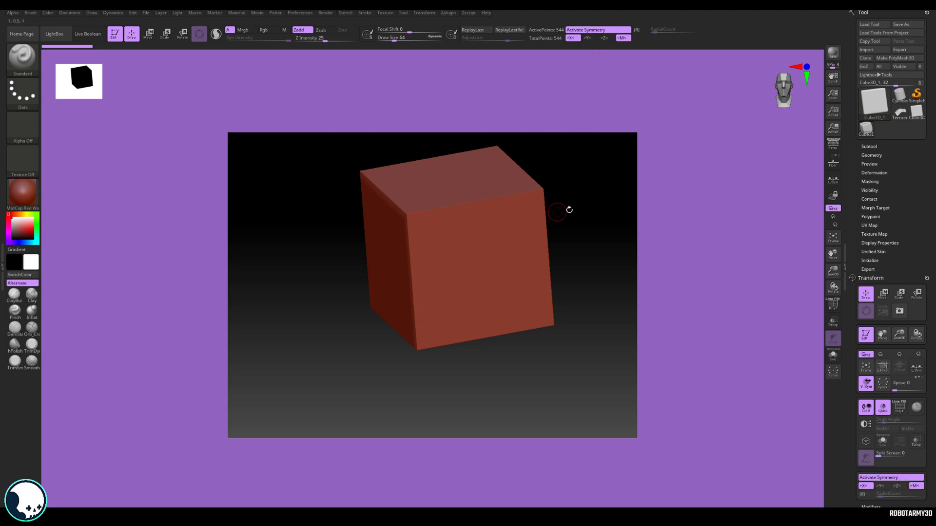
drag(569, 208, 197, 287)
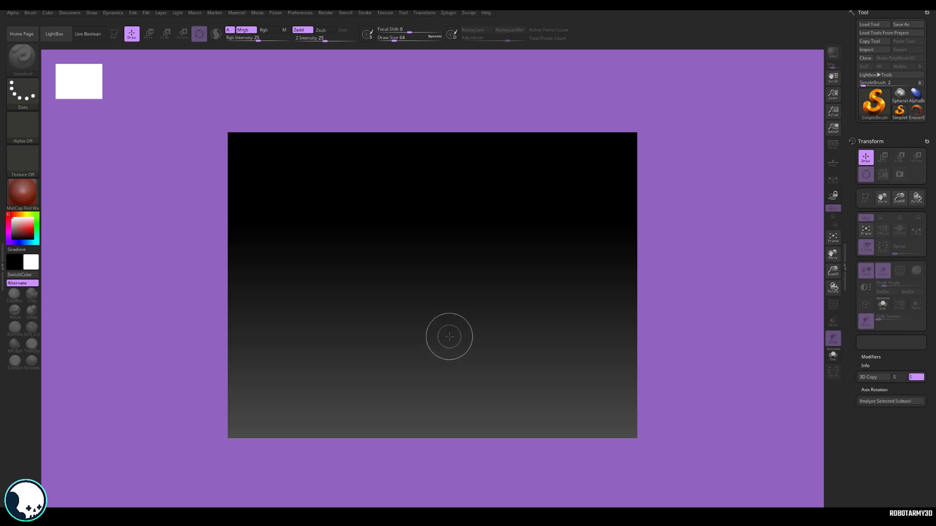
click(300, 13)
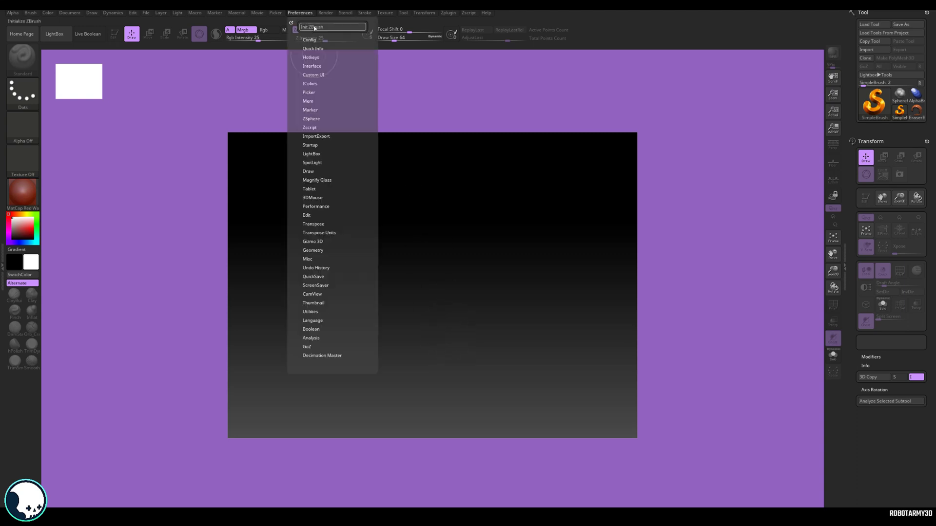
click(314, 27)
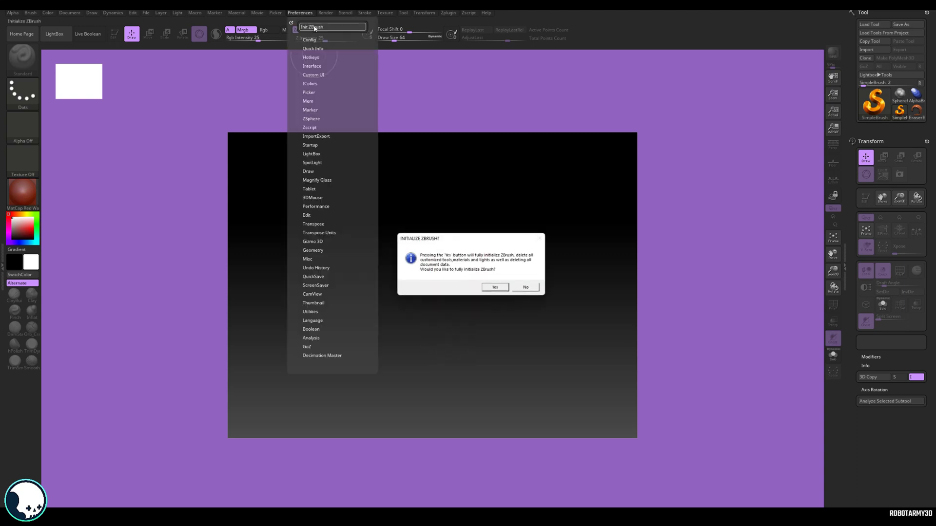
click(494, 288)
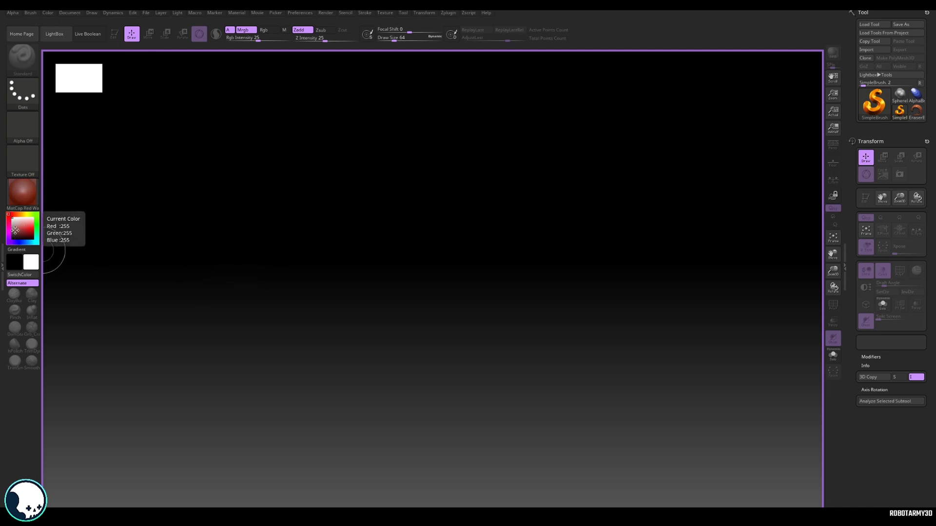
- Pick a light purple and set it as the Document Back colour with Range 0
mouse_move(15, 231)
mouse_down()
mouse_move(7, 239)
mouse_move(15, 230)
mouse_up()
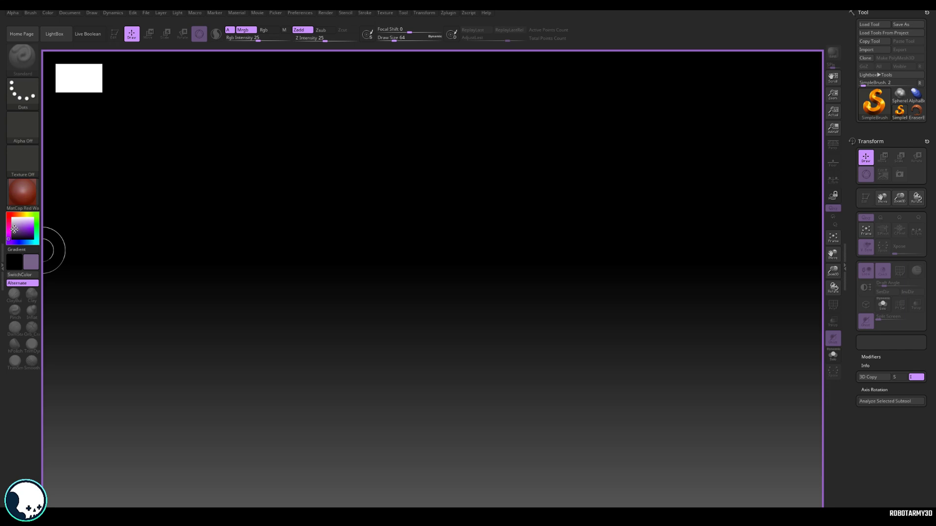
click(70, 13)
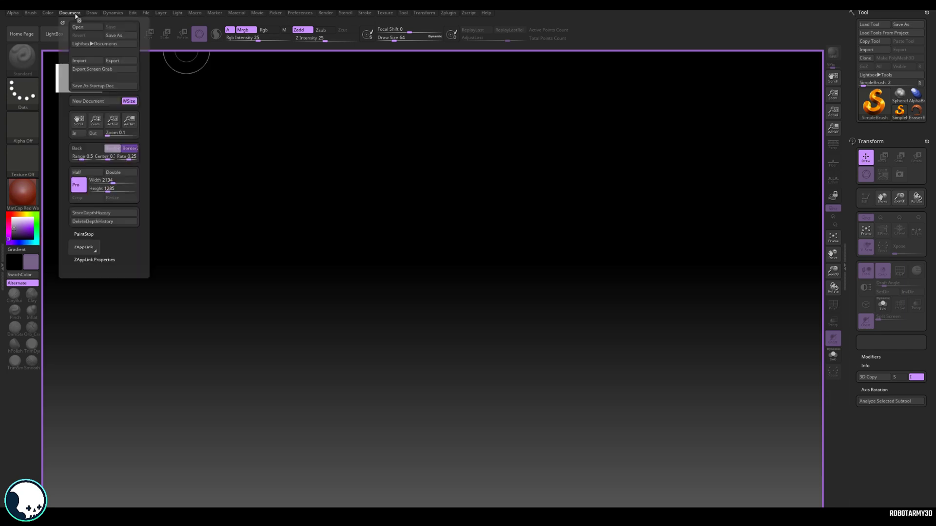
click(91, 150)
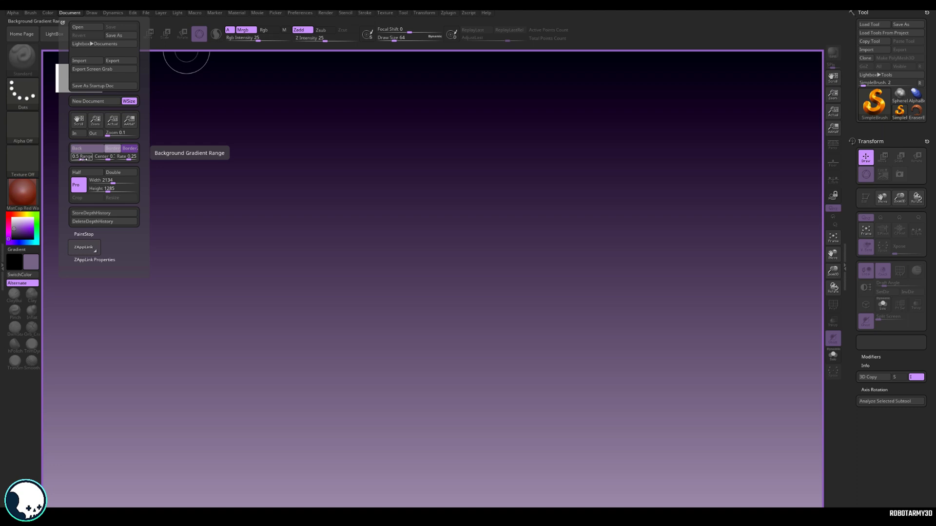
drag(82, 159, 69, 159)
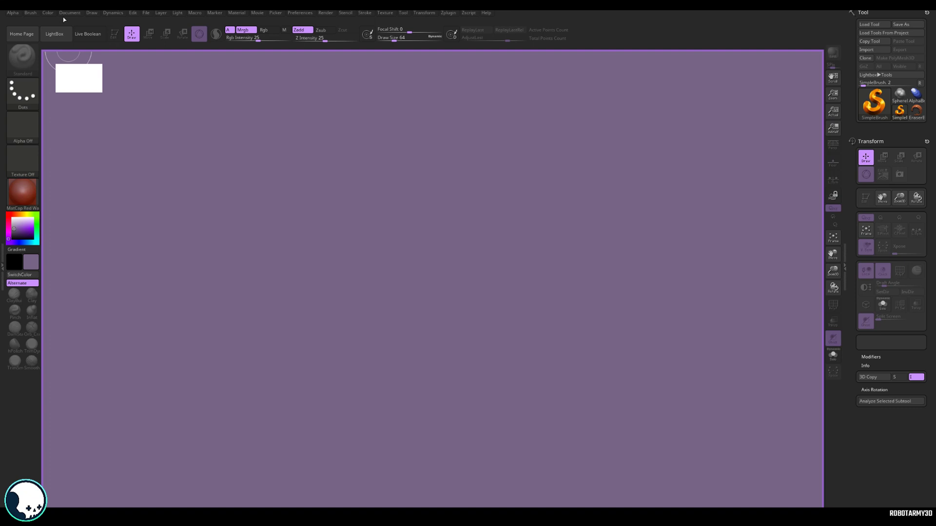
click(71, 14)
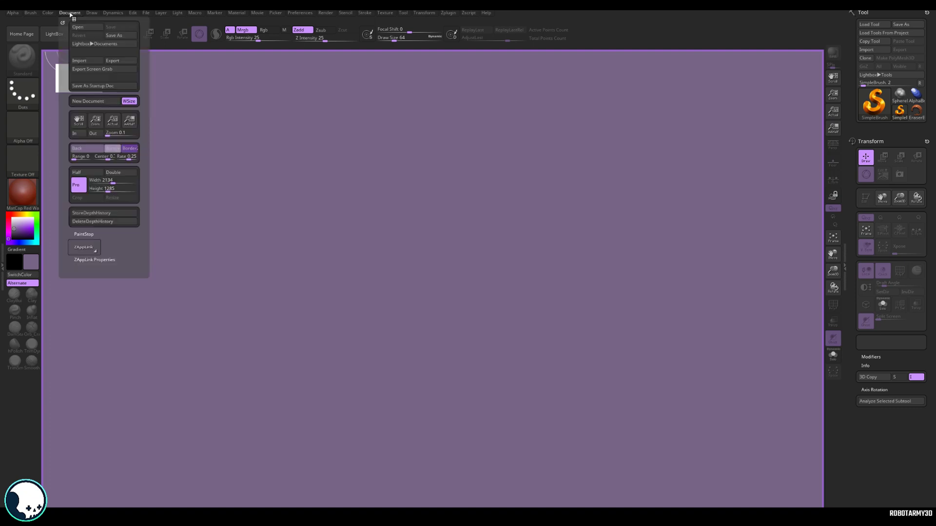
- Save the flat purple document as ZBrush's startup document, then dismiss the LightBox browser
click(93, 86)
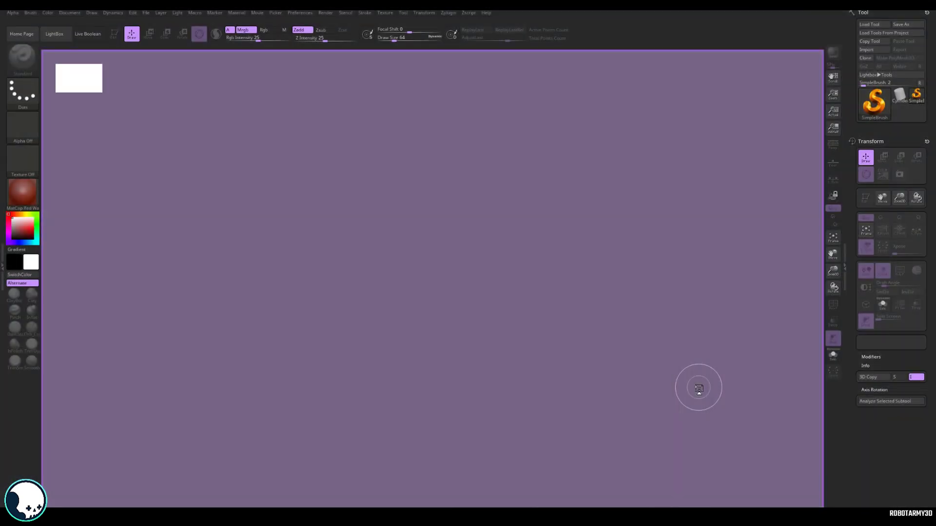
key(comma)
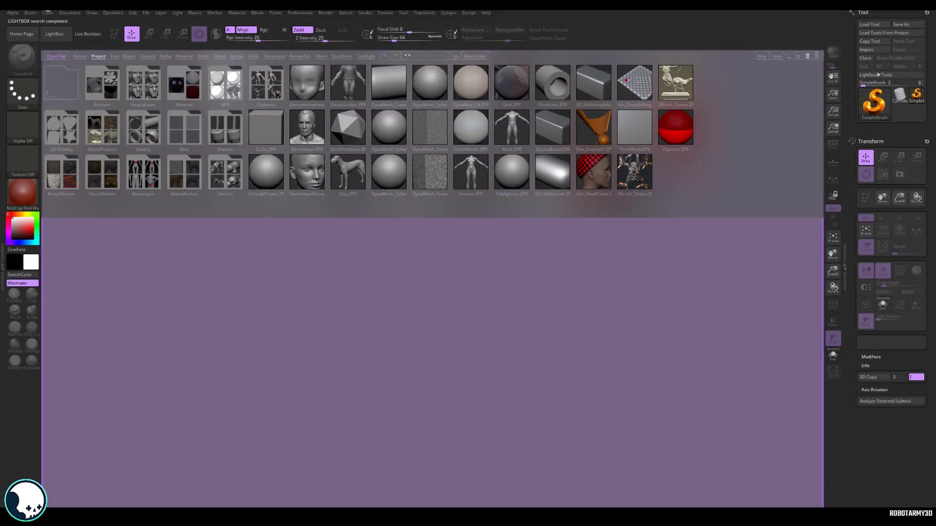
click(61, 33)
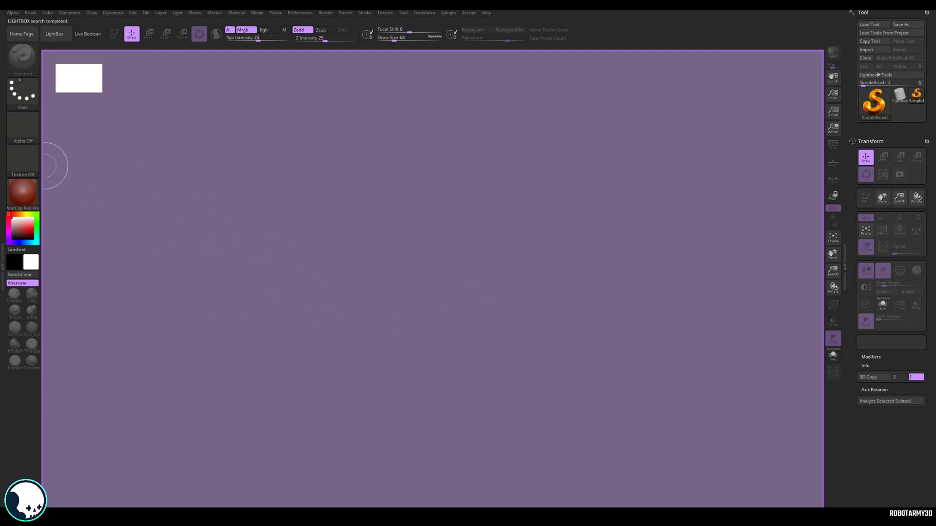
- Draw a Cylinder3D primitive at the canvas centre as an editable 3D object
click(30, 191)
click(899, 95)
drag(390, 232, 429, 293)
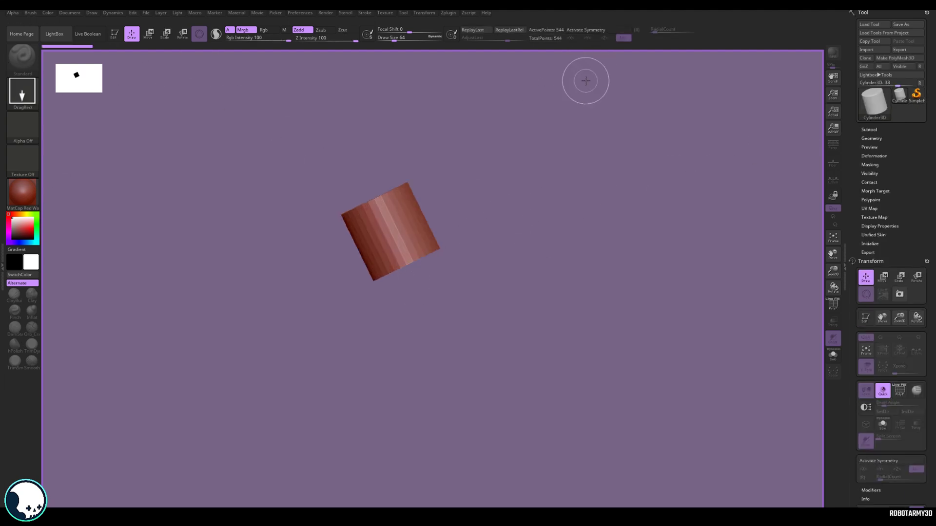